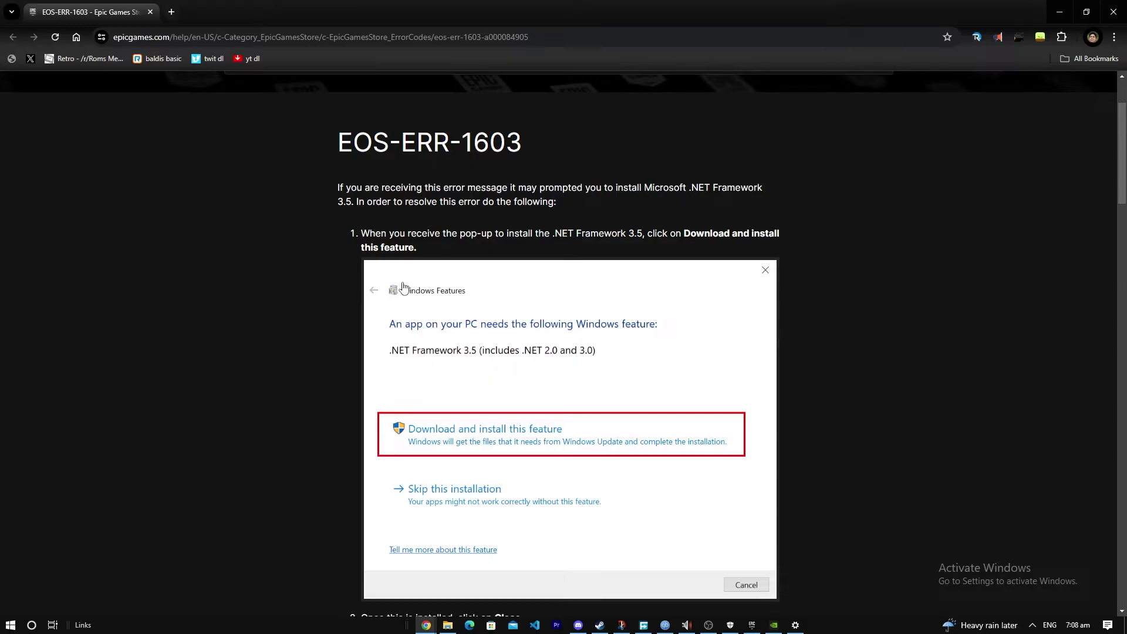
# - Read the EOS-ERR-1603 article's instructions for installing .NET Framework 3.5 and restarting the Epic Online Services installation
pyautogui.moveTo(712, 228); pyautogui.dragTo(796, 239)
pyautogui.click(712, 219)
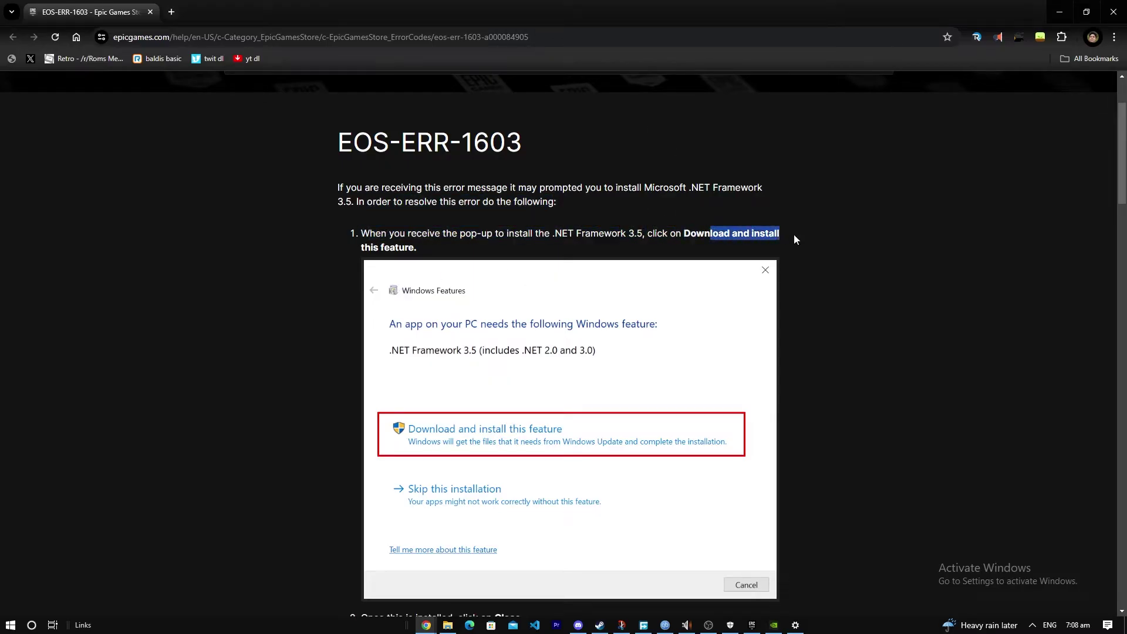
pyautogui.scroll(-3, 613, 401)
pyautogui.scroll(-4, 544, 378)
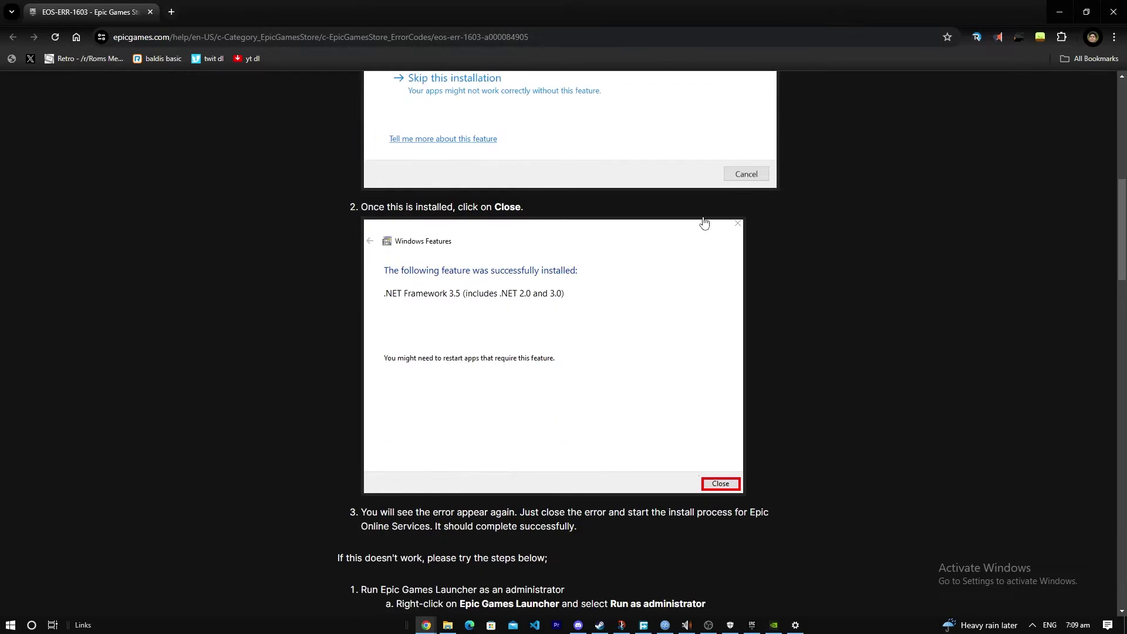
pyautogui.scroll(-2, 642, 341)
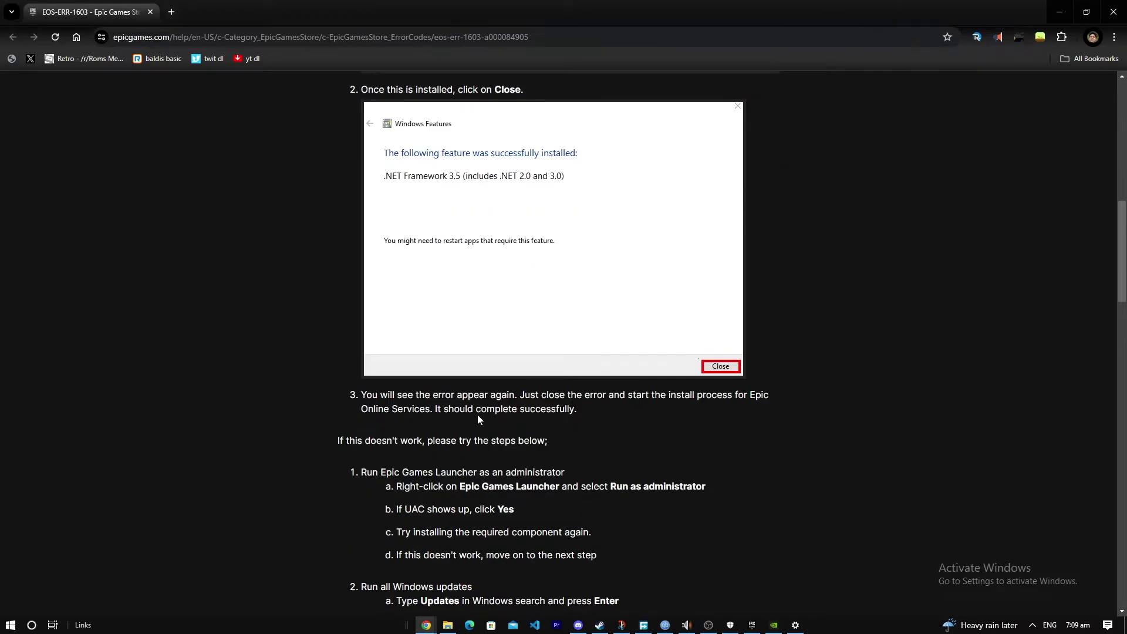
pyautogui.moveTo(372, 395); pyautogui.dragTo(756, 399)
pyautogui.click(653, 399)
pyautogui.click(782, 405)
pyautogui.moveTo(355, 418); pyautogui.dragTo(638, 416)
pyautogui.click(637, 416)
pyautogui.scroll(-2, 448, 444)
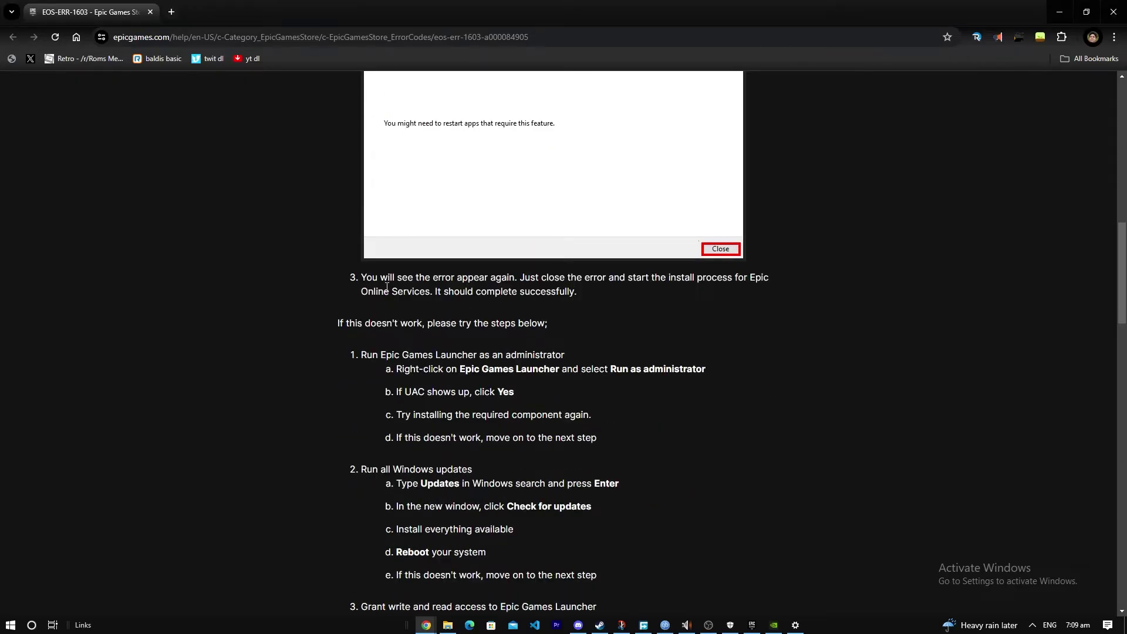
# - Search Windows for "epic" and run Epic Games Launcher as administrator, as the article's first additional fix describes
pyautogui.moveTo(357, 354); pyautogui.dragTo(590, 368)
pyautogui.click(590, 365)
pyautogui.scroll(-3, 593, 368)
pyautogui.scroll(3, 592, 368)
pyautogui.press('super')
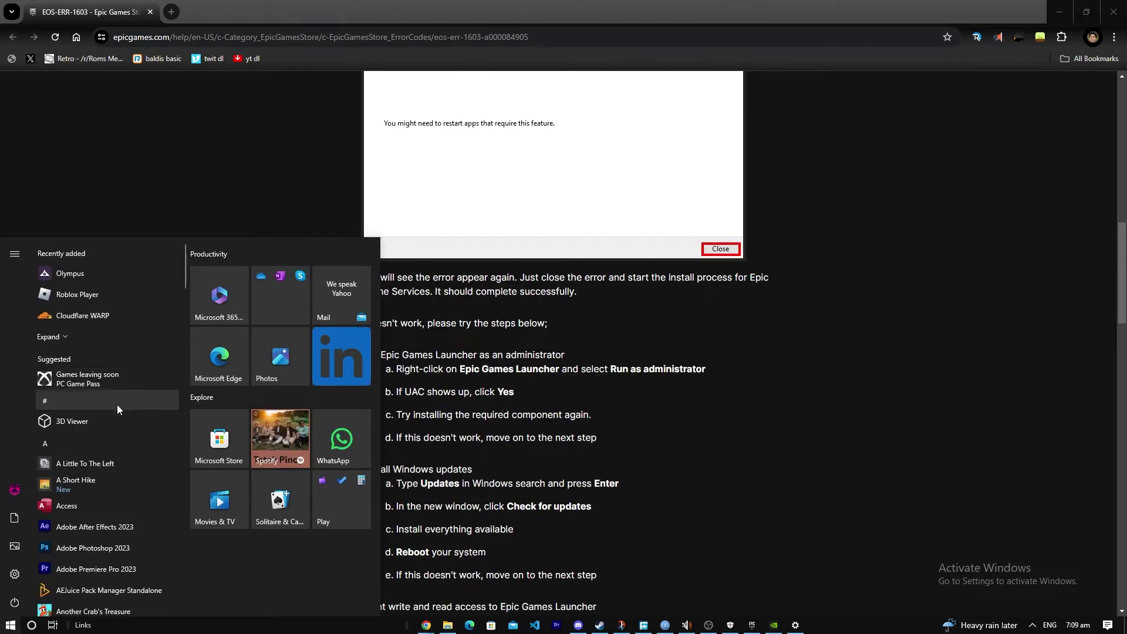
pyautogui.write('ep')
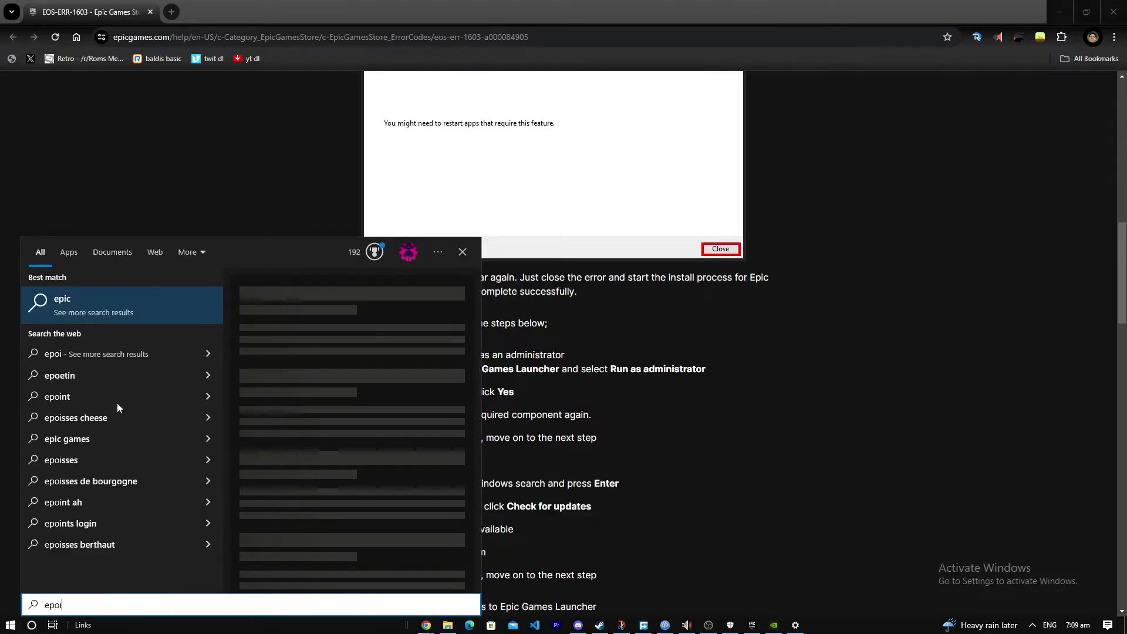
pyautogui.write('ic')
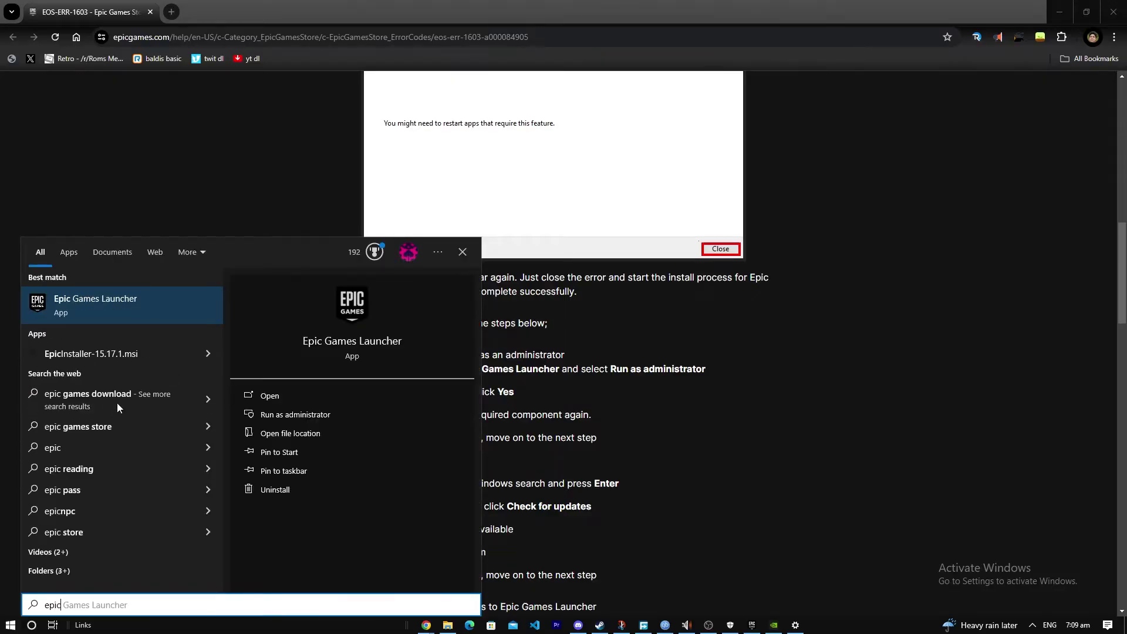
pyautogui.rightClick(136, 295)
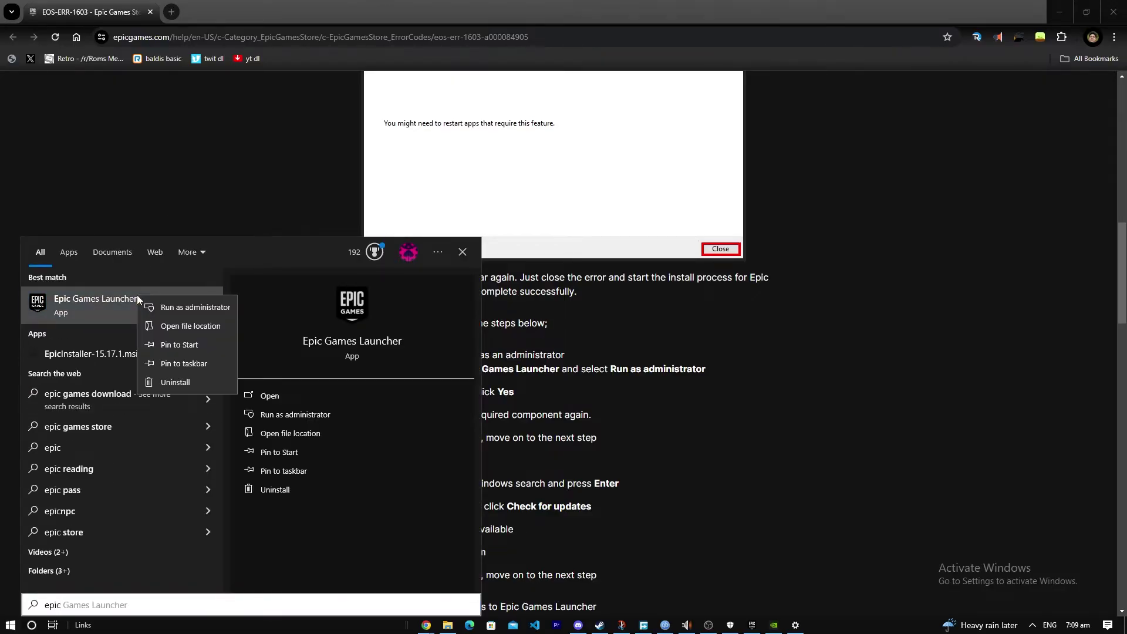
pyautogui.click(199, 309)
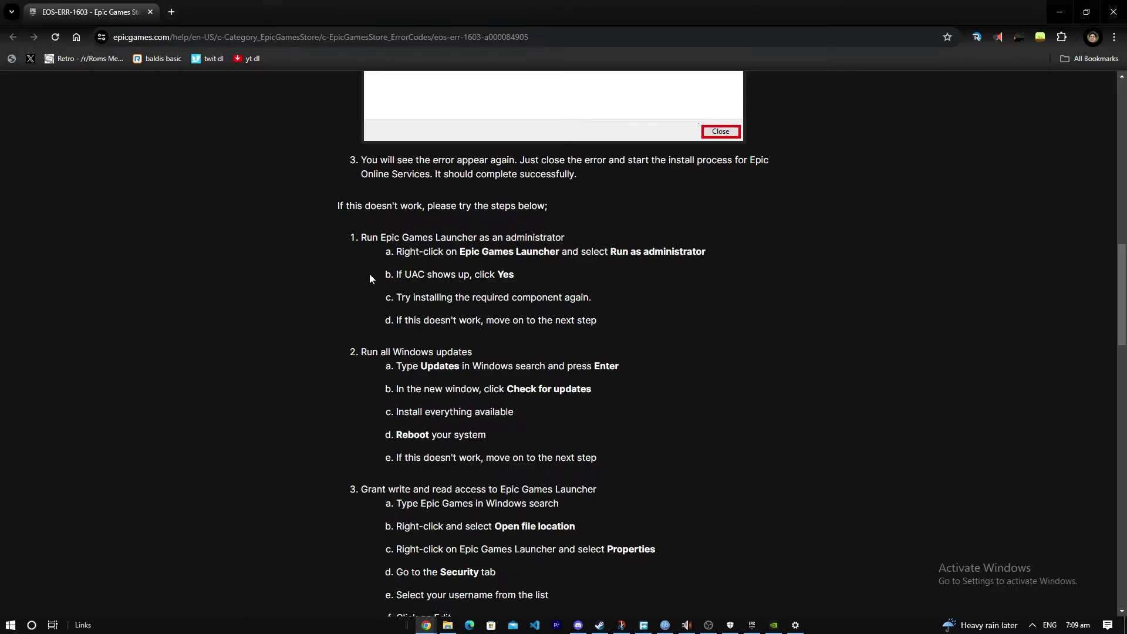
# - Review the article's Windows updates fix and open the Windows Update settings by searching Windows for "update"
pyautogui.moveTo(393, 229); pyautogui.dragTo(540, 321)
pyautogui.click(539, 322)
pyautogui.scroll(-1, 537, 280)
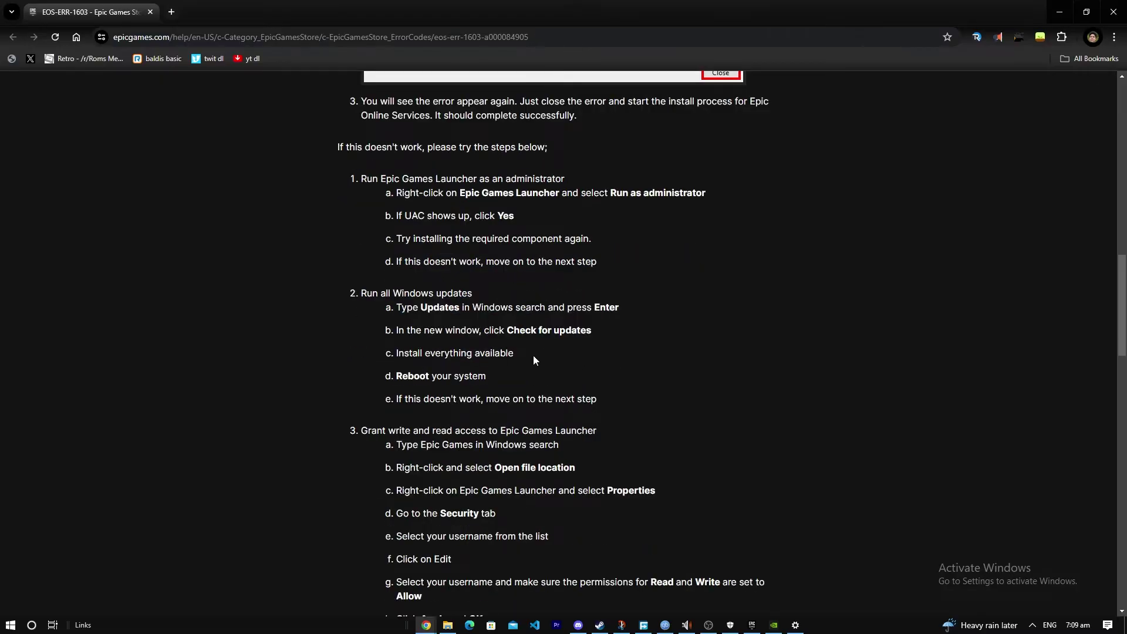
pyautogui.press('super')
pyautogui.write('upda')
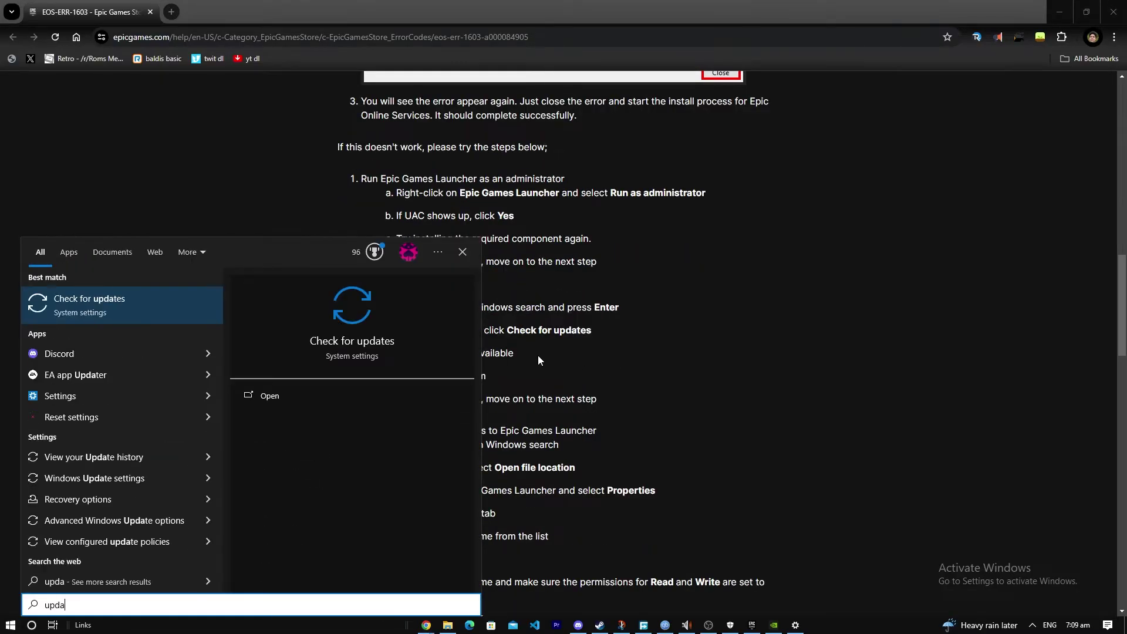
pyautogui.write('te')
pyautogui.press('Return')
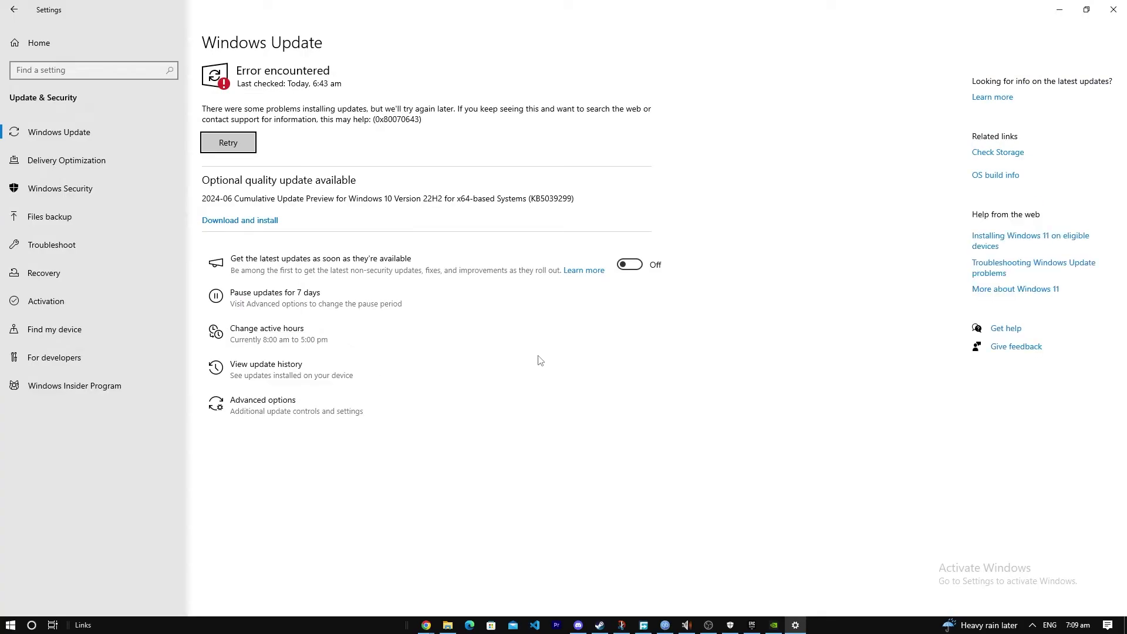
# - Return to the article's read and write access fix and open the file location of Epic Games Launcher from Windows search
pyautogui.hotkey('alt', 'Tab')
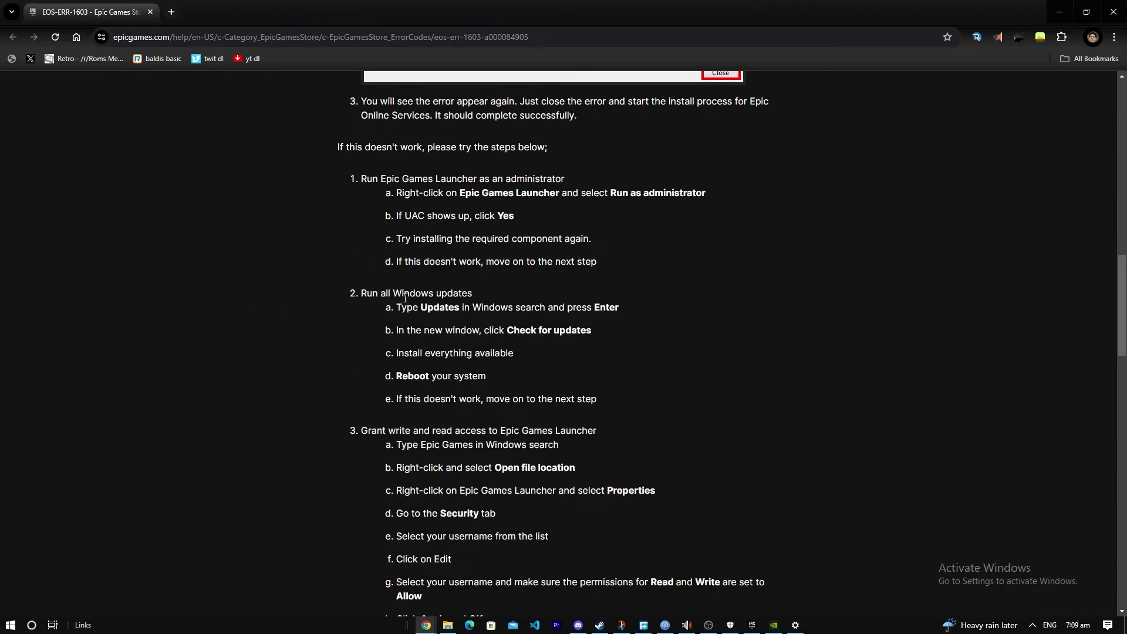
pyautogui.scroll(-1, 405, 298)
pyautogui.moveTo(360, 372); pyautogui.dragTo(604, 372)
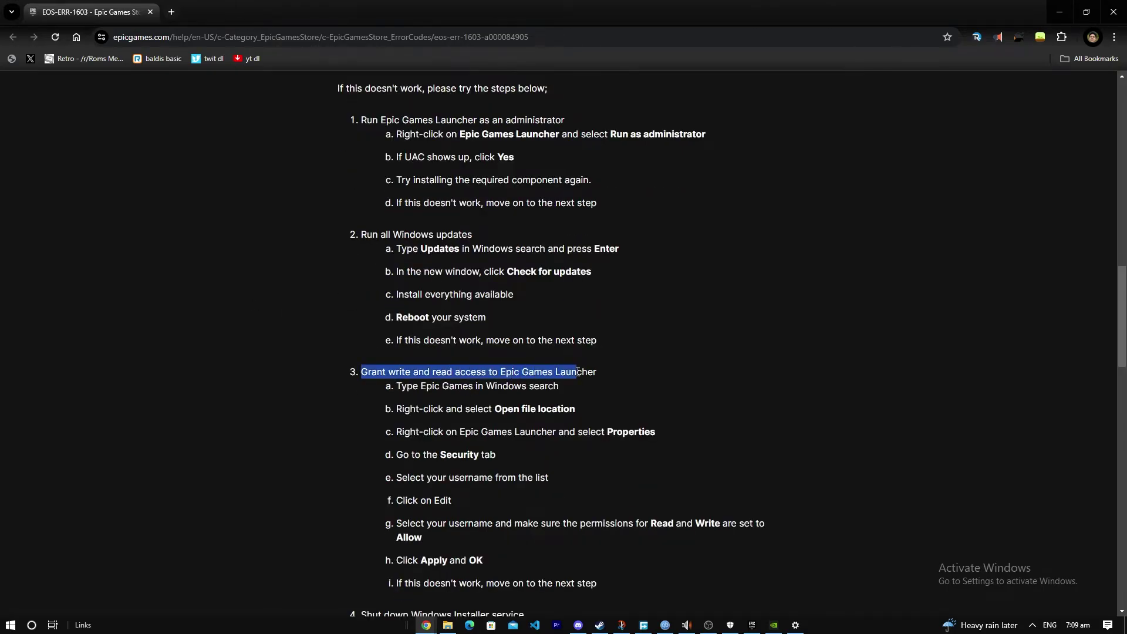
pyautogui.click(609, 372)
pyautogui.scroll(-1, 546, 419)
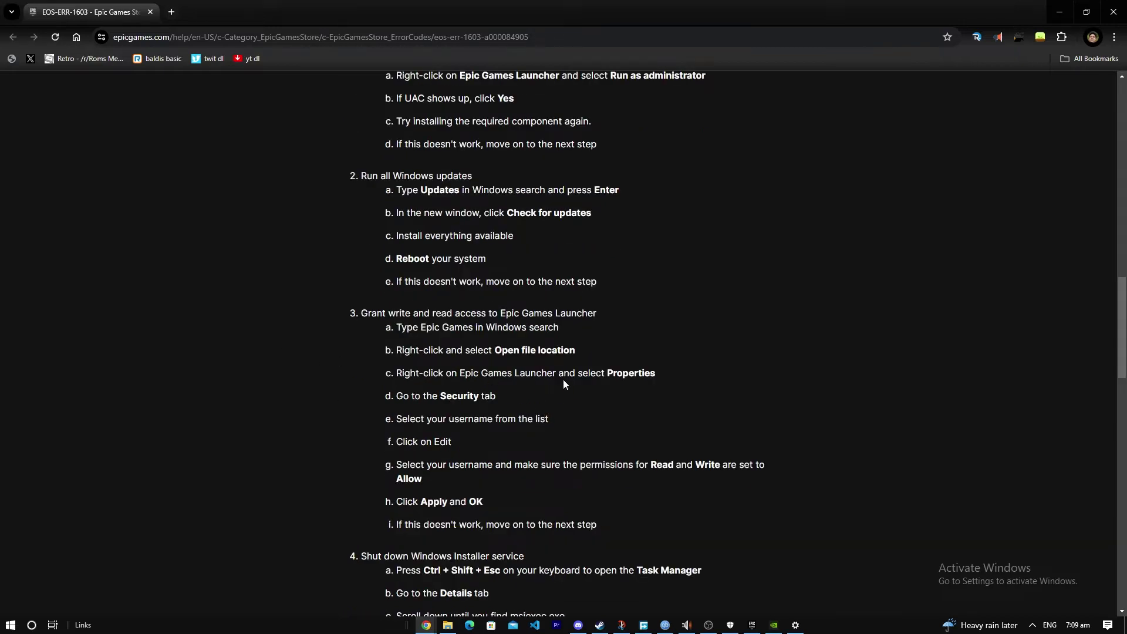
pyautogui.press('super')
pyautogui.write('epic')
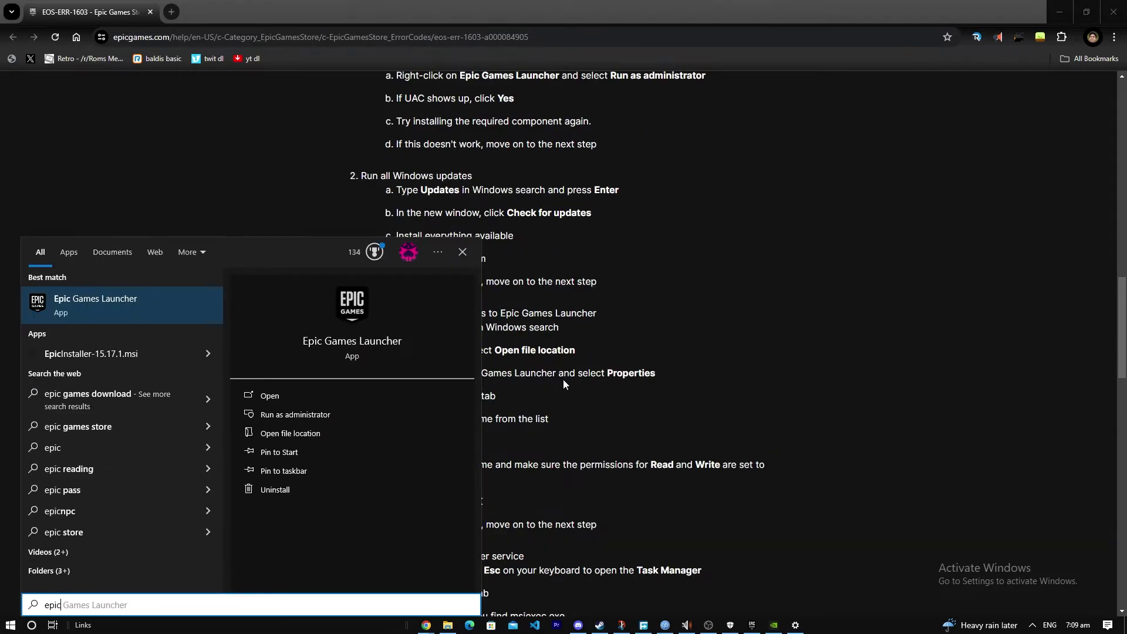
pyautogui.rightClick(107, 313)
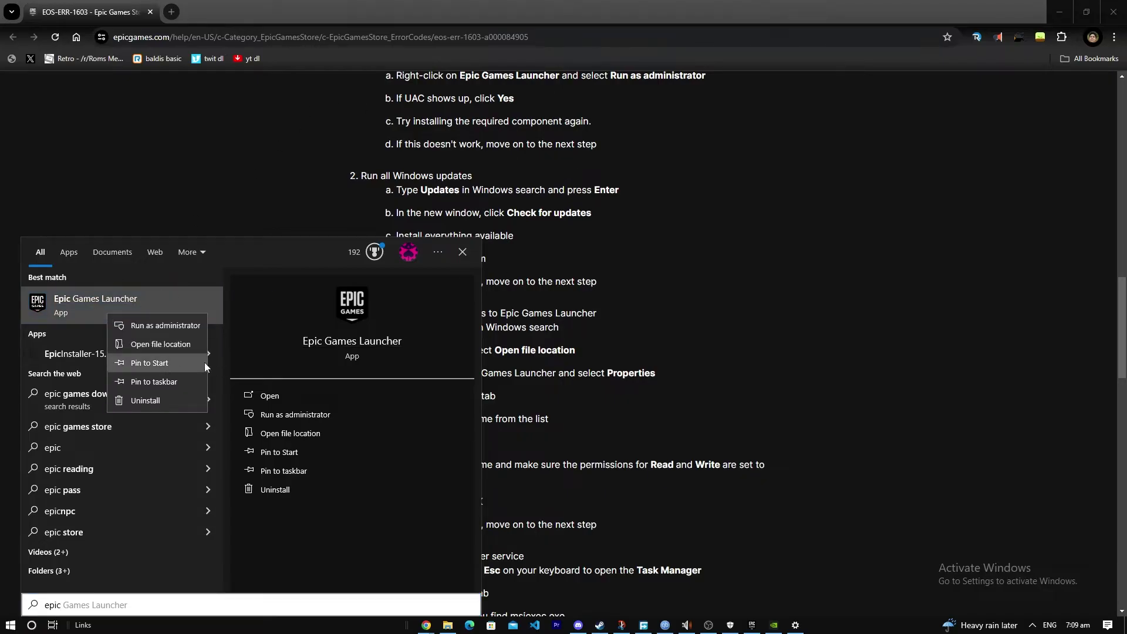
pyautogui.click(178, 344)
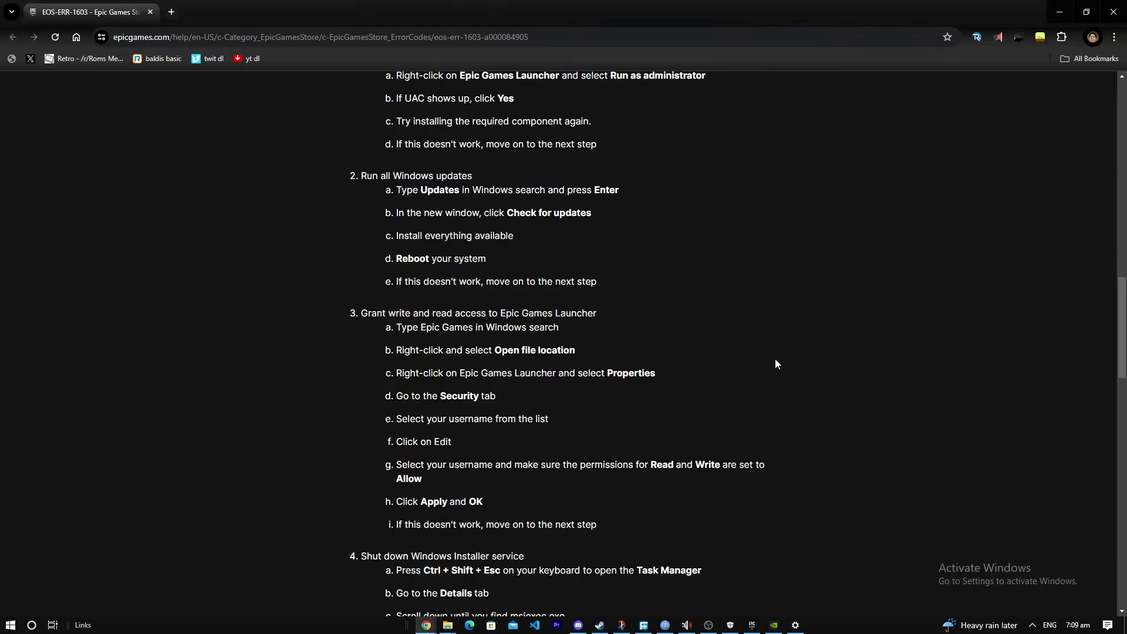
# - Open the properties of the Epic Games Launcher shortcut in the Programs folder
pyautogui.scroll(-1, 495, 379)
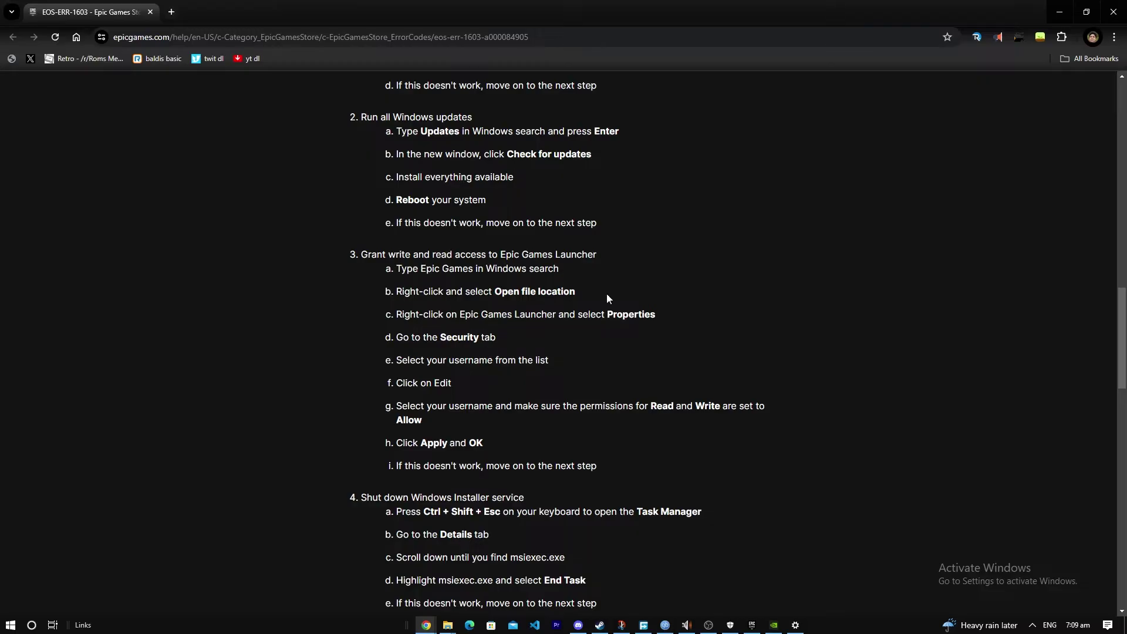
pyautogui.scroll(-5, 412, 287)
pyautogui.hotkey('alt', 'Tab')
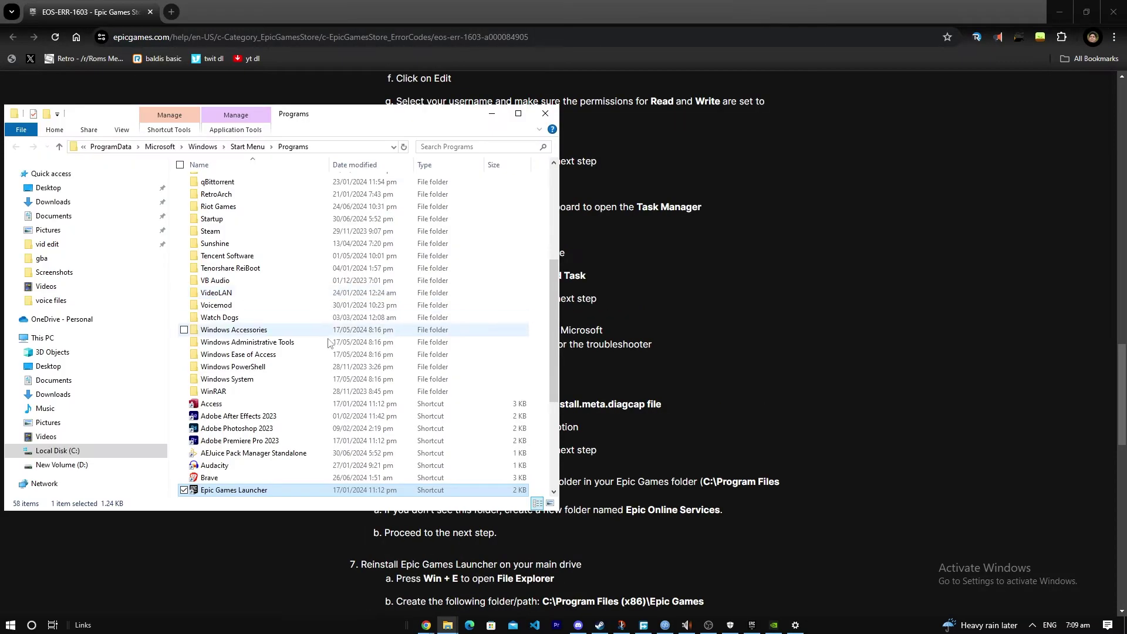
pyautogui.scroll(-2, 298, 424)
pyautogui.rightClick(286, 421)
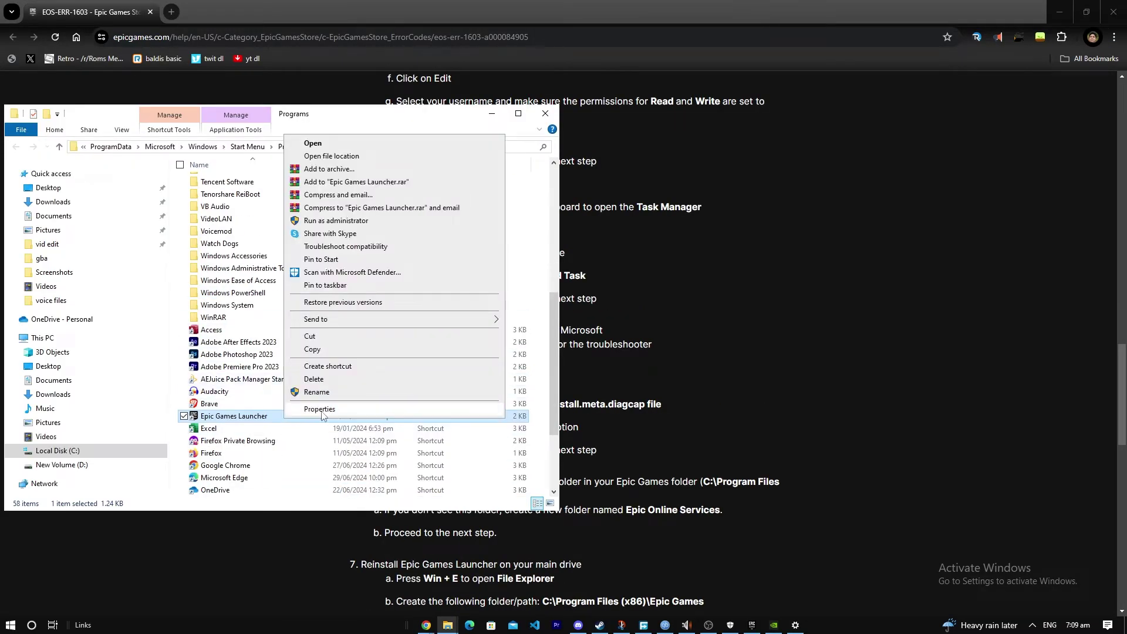
pyautogui.click(496, 411)
# - Review the article's access instructions and display the security settings in the Epic Games Launcher properties
pyautogui.click(694, 432)
pyautogui.scroll(-2, 646, 460)
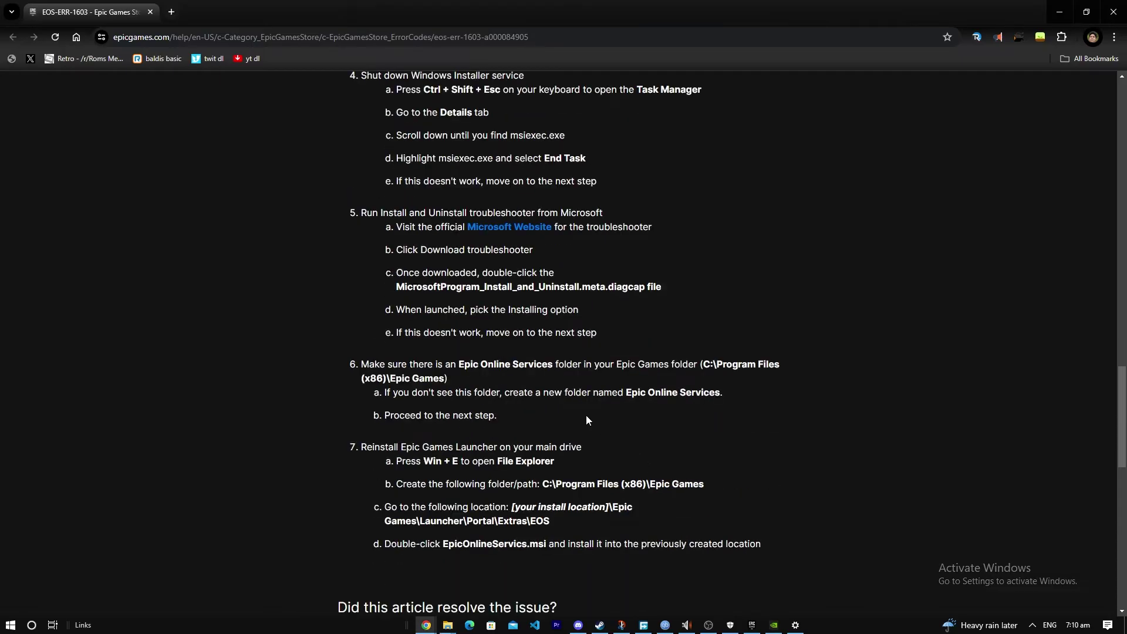
pyautogui.scroll(1, 503, 323)
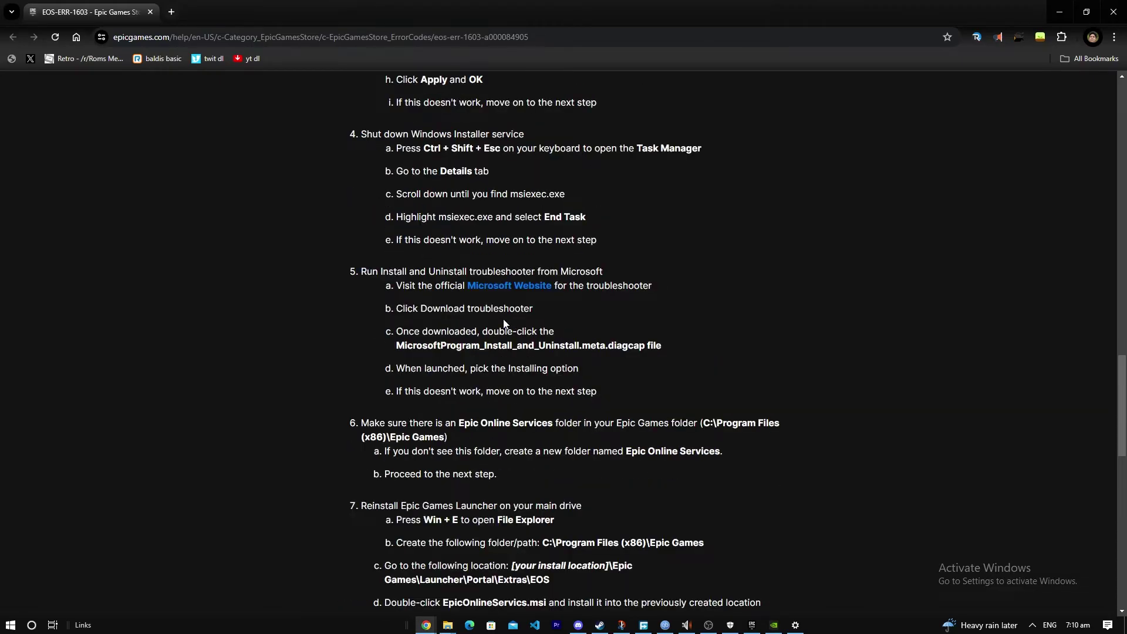
pyautogui.scroll(2, 503, 323)
pyautogui.scroll(1, 504, 321)
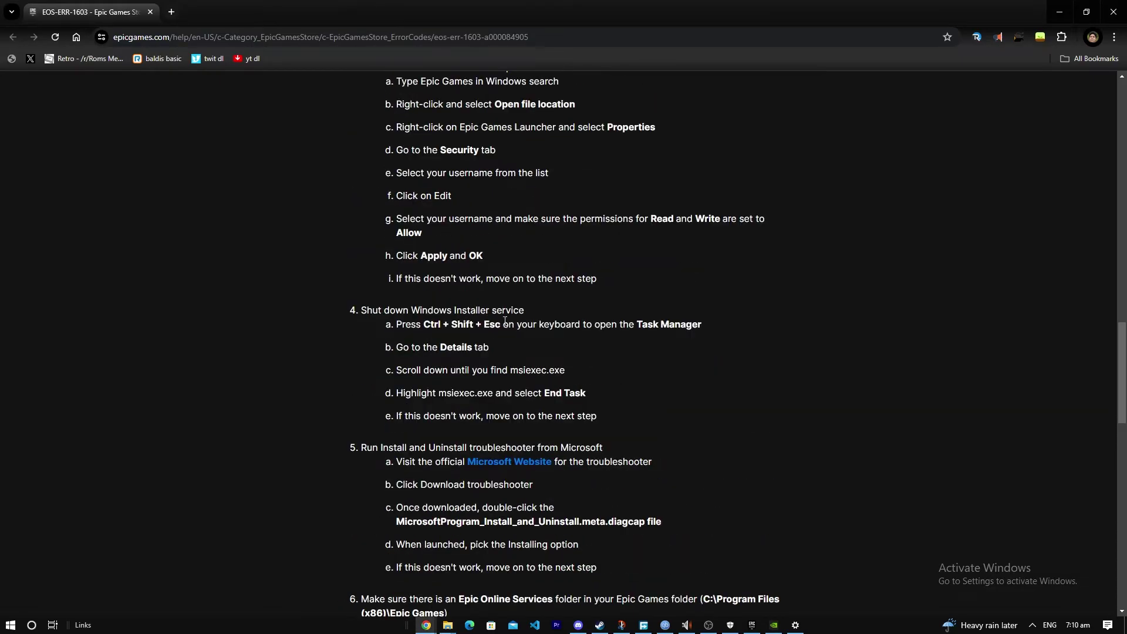
pyautogui.scroll(3, 480, 367)
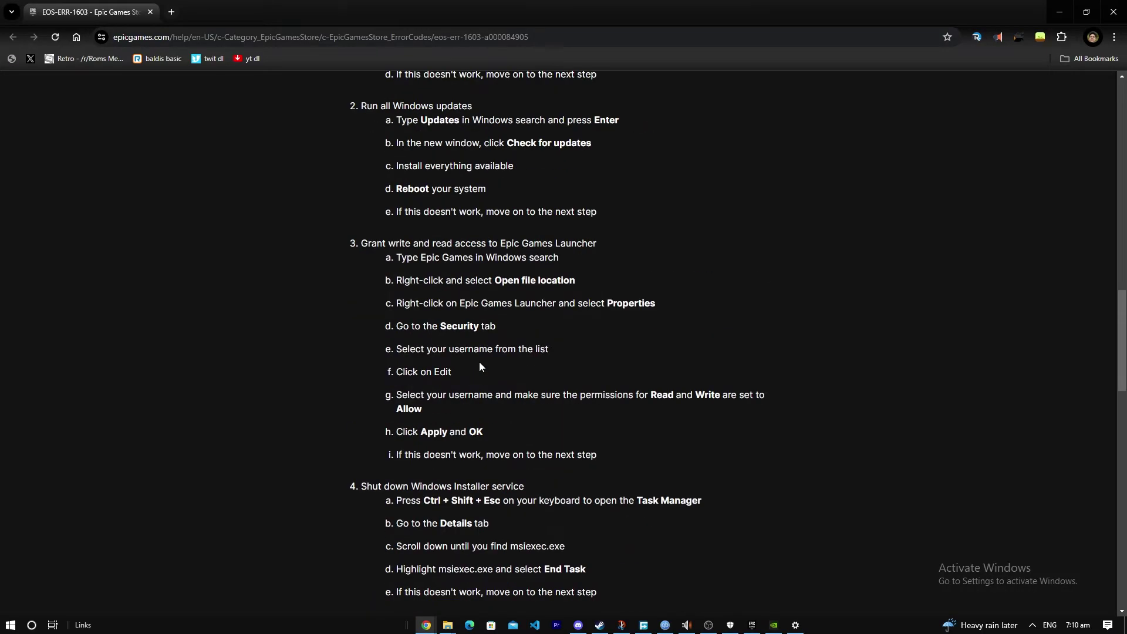
pyautogui.hotkey('alt', 'Tab')
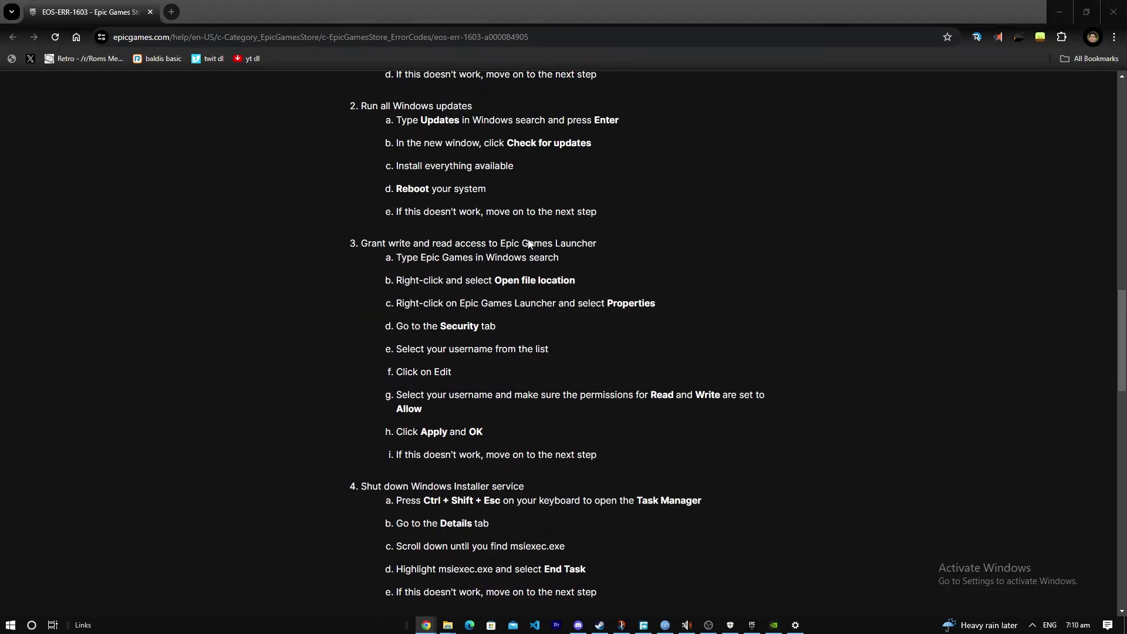
pyautogui.click(327, 330)
# - Select the personal user account among the group or user names to view its permissions for the Epic Games Launcher shortcut
pyautogui.click(645, 333)
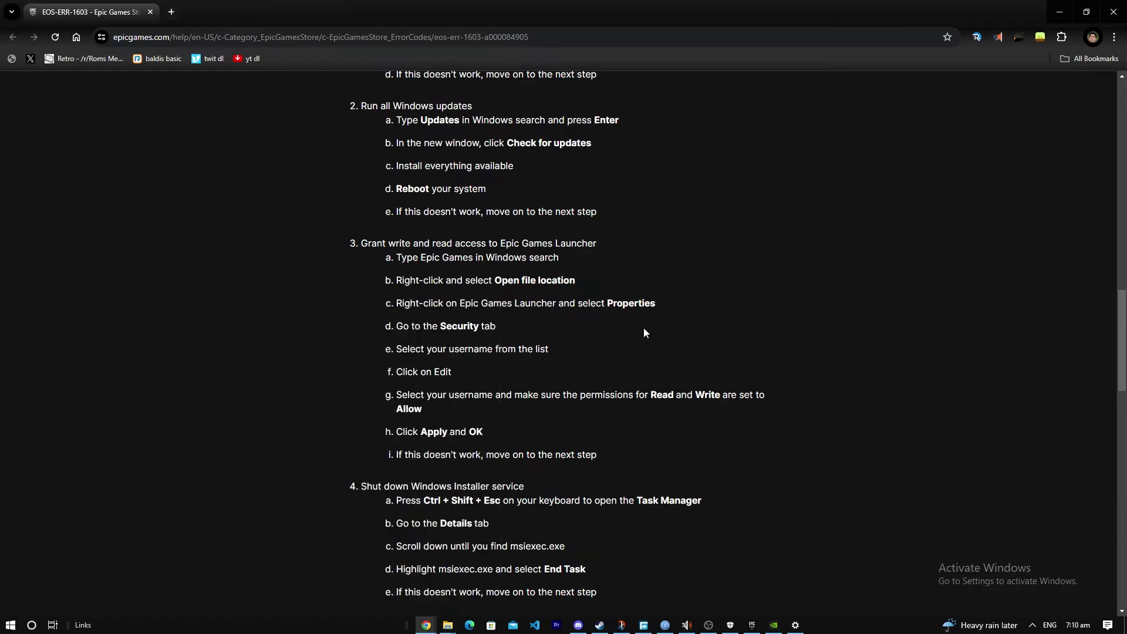
pyautogui.scroll(-5, 464, 368)
pyautogui.hotkey('alt', 'Tab')
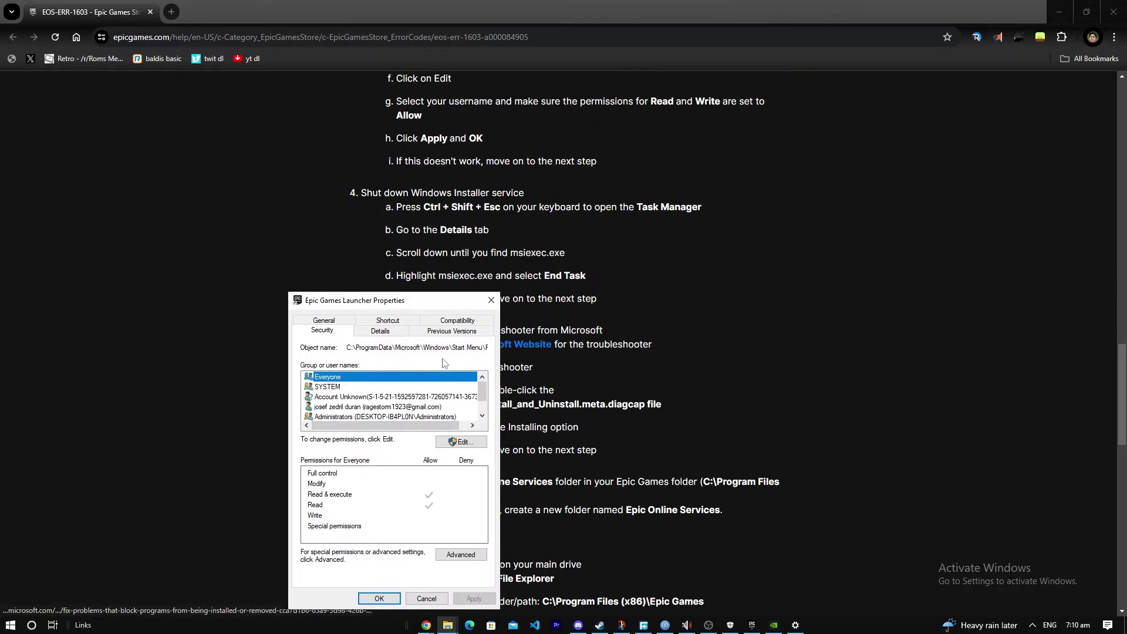
pyautogui.click(362, 408)
pyautogui.scroll(-1, 362, 409)
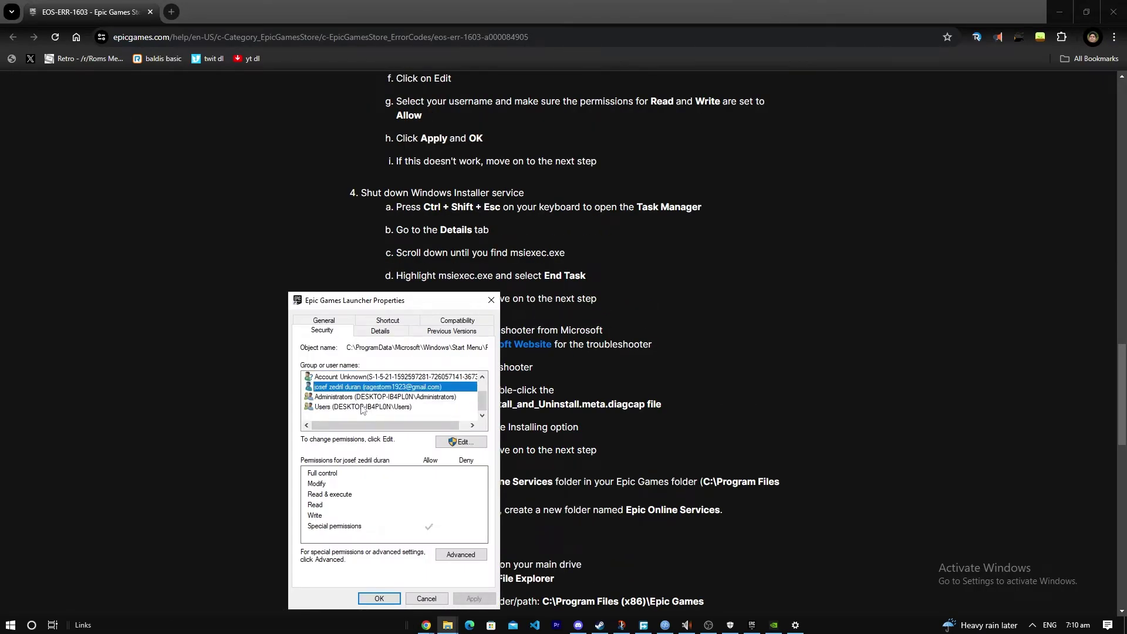
pyautogui.scroll(1, 362, 410)
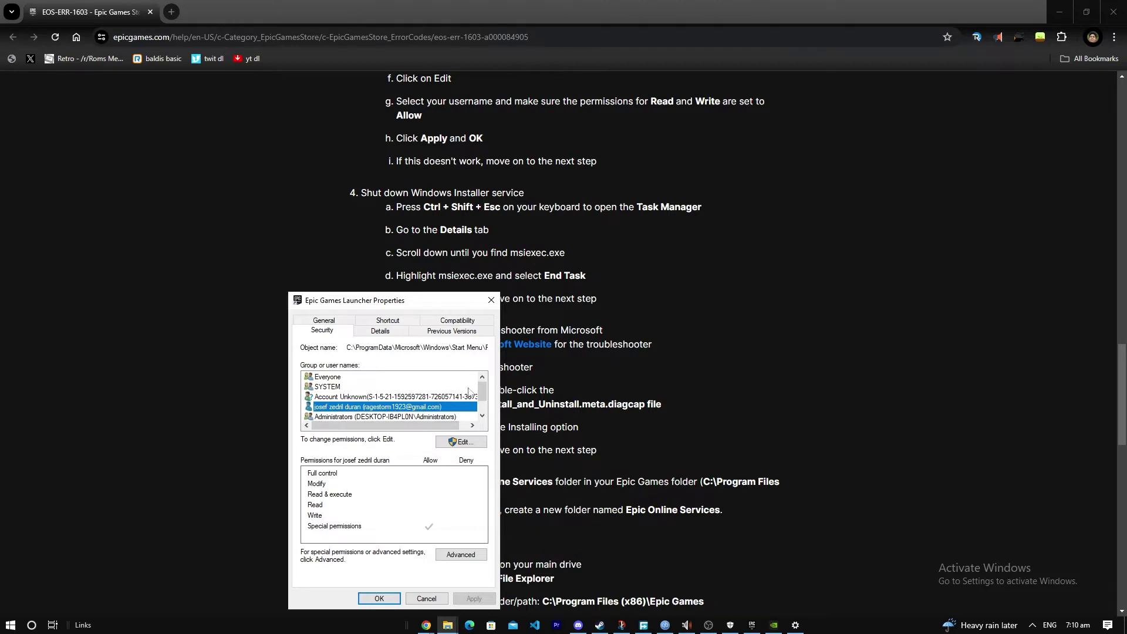
# - Recheck the article's read and write permission instructions, and close the Epic Games Launcher properties with OK
pyautogui.click(501, 390)
pyautogui.scroll(-1, 418, 463)
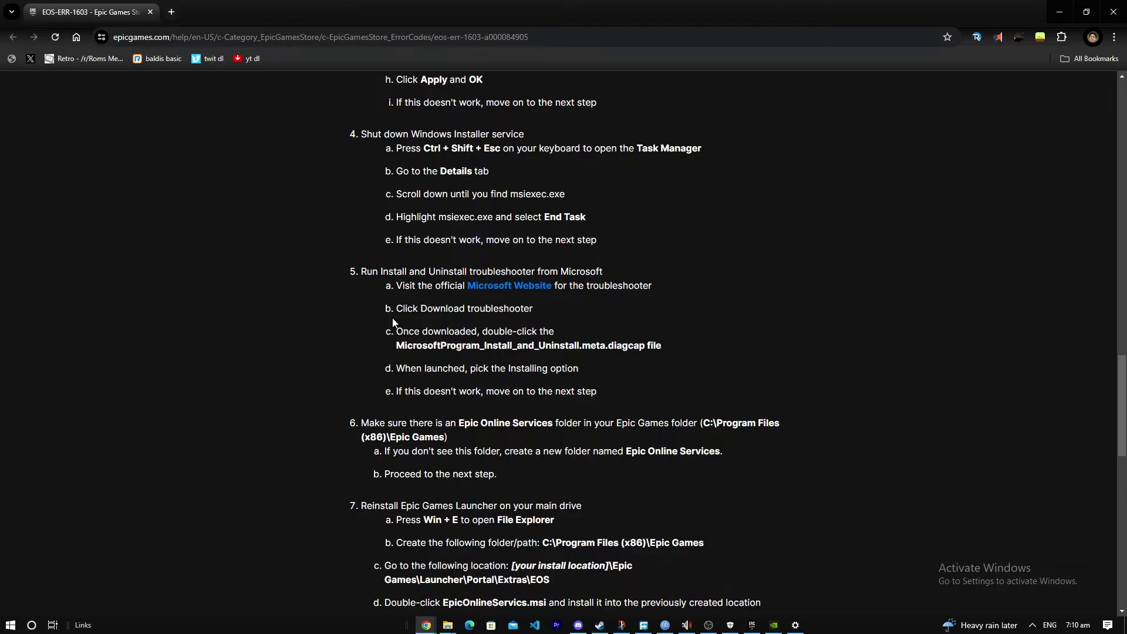
pyautogui.scroll(5, 393, 320)
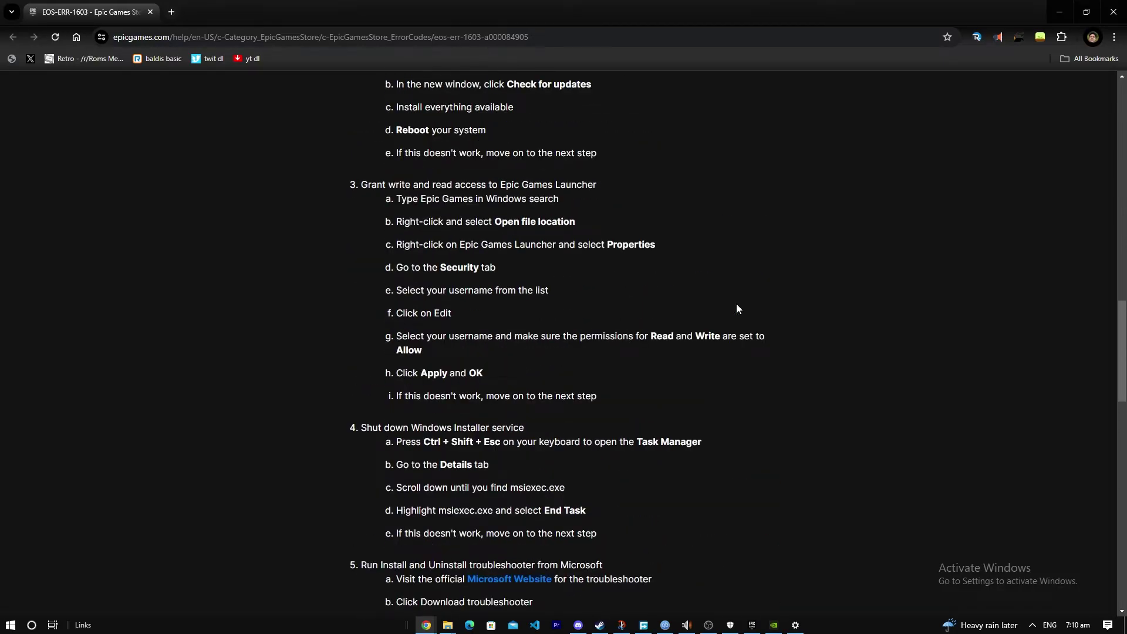
pyautogui.hotkey('alt', 'Tab')
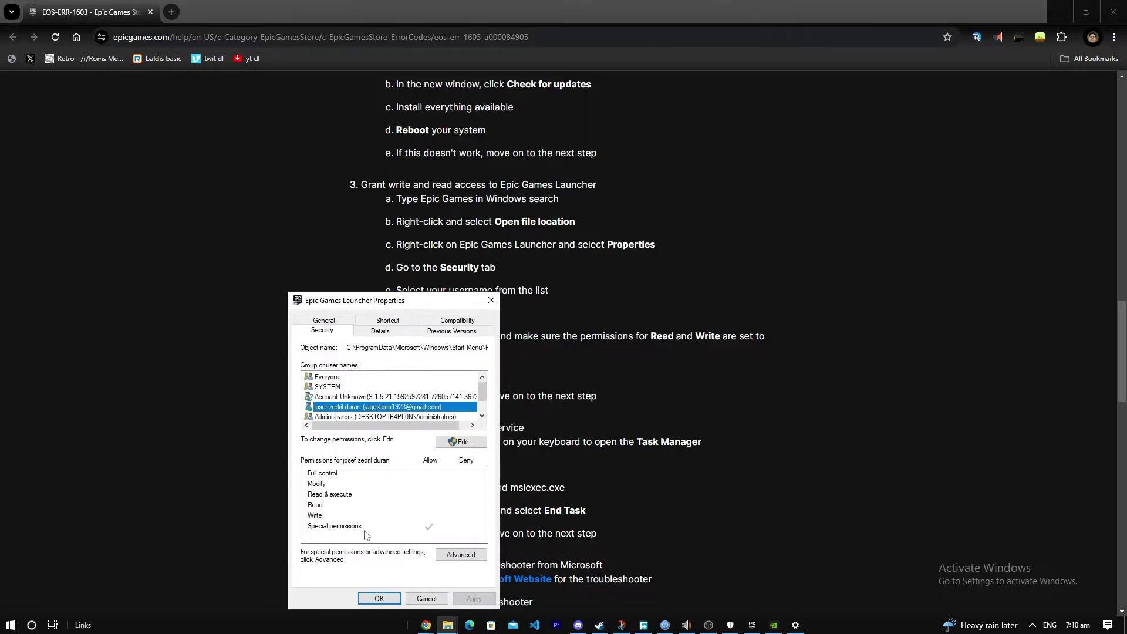
pyautogui.click(384, 598)
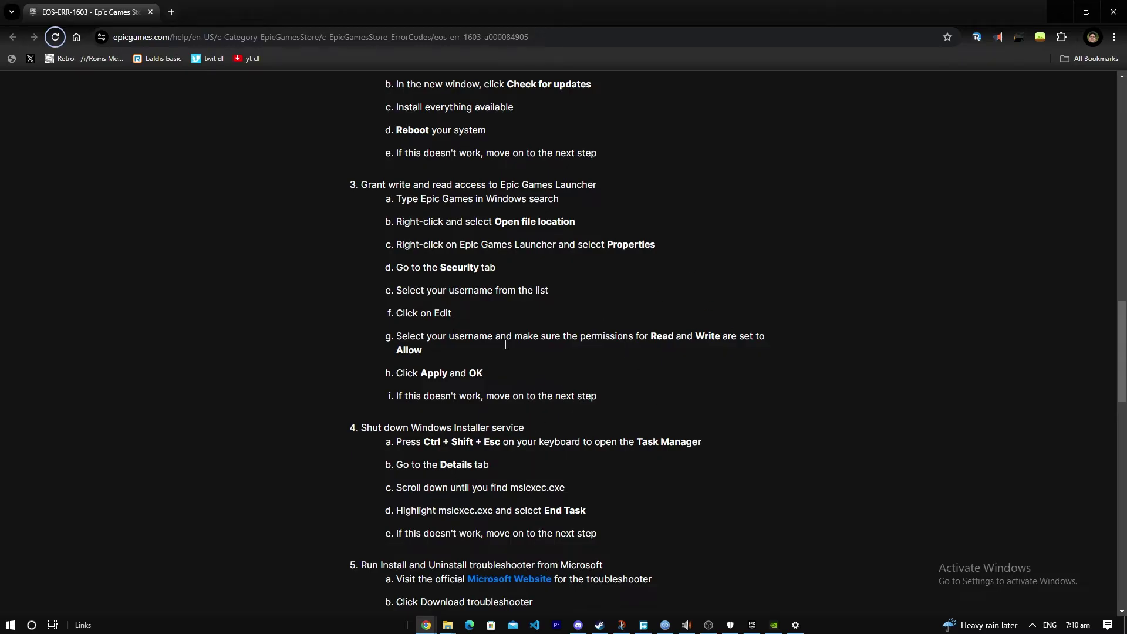
# - Search Windows for "epic" and open the file location of the Epic Games Launcher app
pyautogui.hotkey('alt', 'Tab')
pyautogui.hotkey('alt', 'Tab')
pyautogui.press('super')
pyautogui.write('epic')
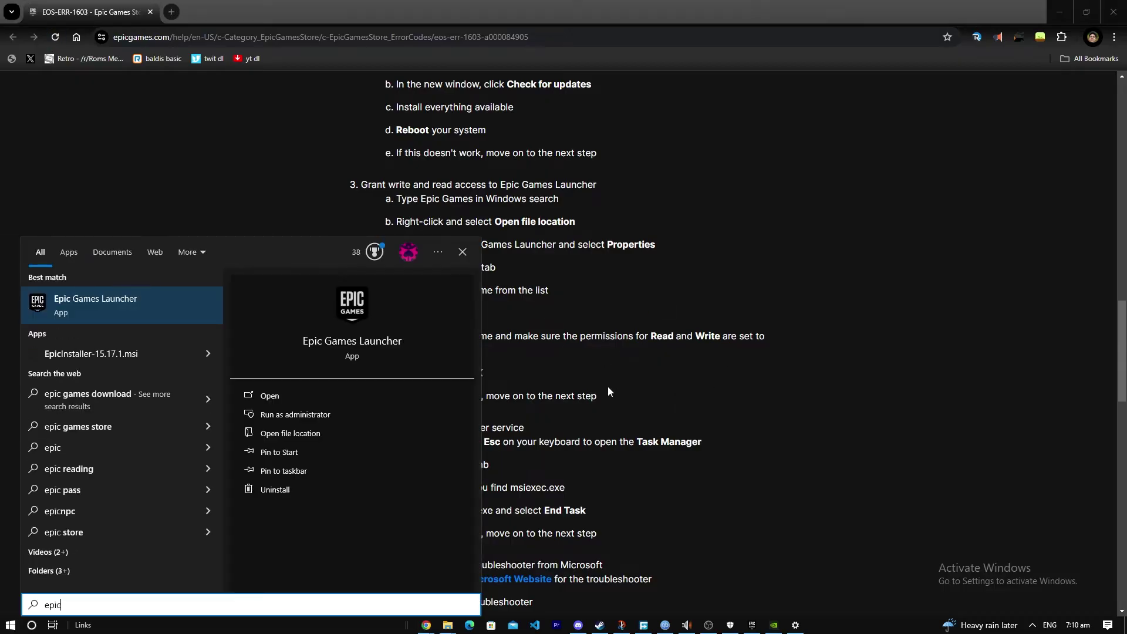
pyautogui.rightClick(140, 299)
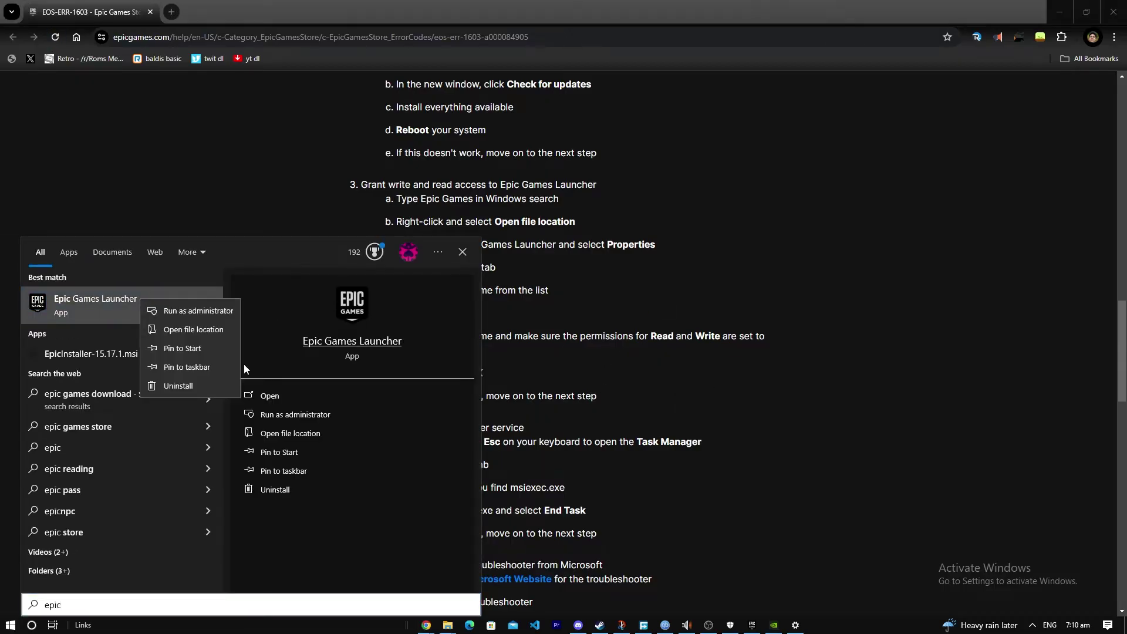
pyautogui.click(199, 329)
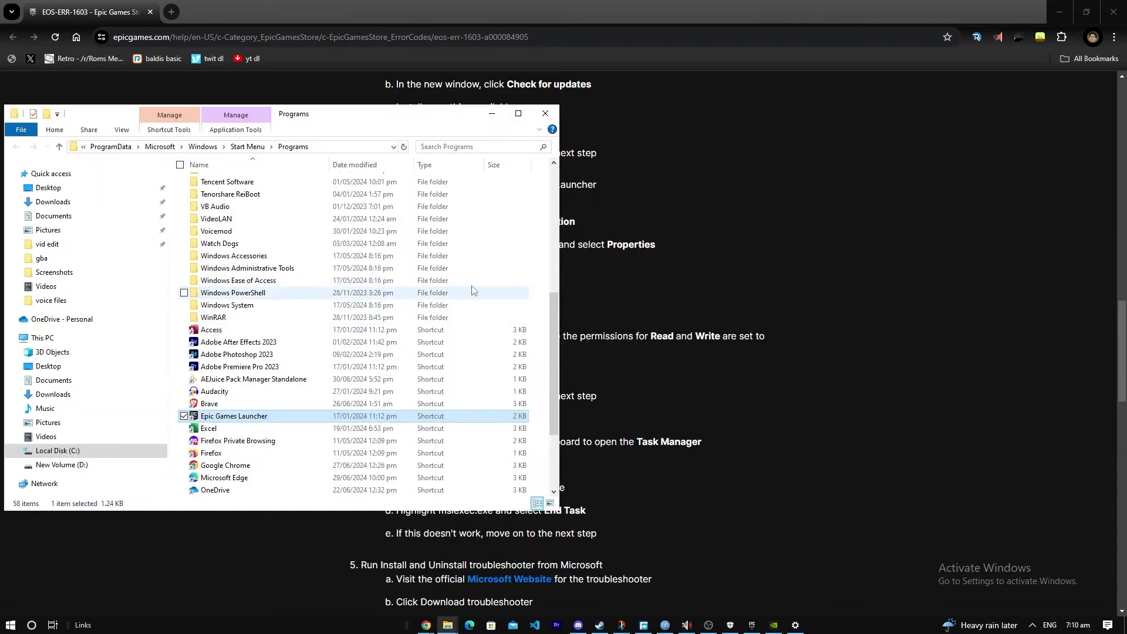
# - Open the Epic Games Launcher shortcut's properties from the Programs folder and display the security settings
pyautogui.rightClick(254, 417)
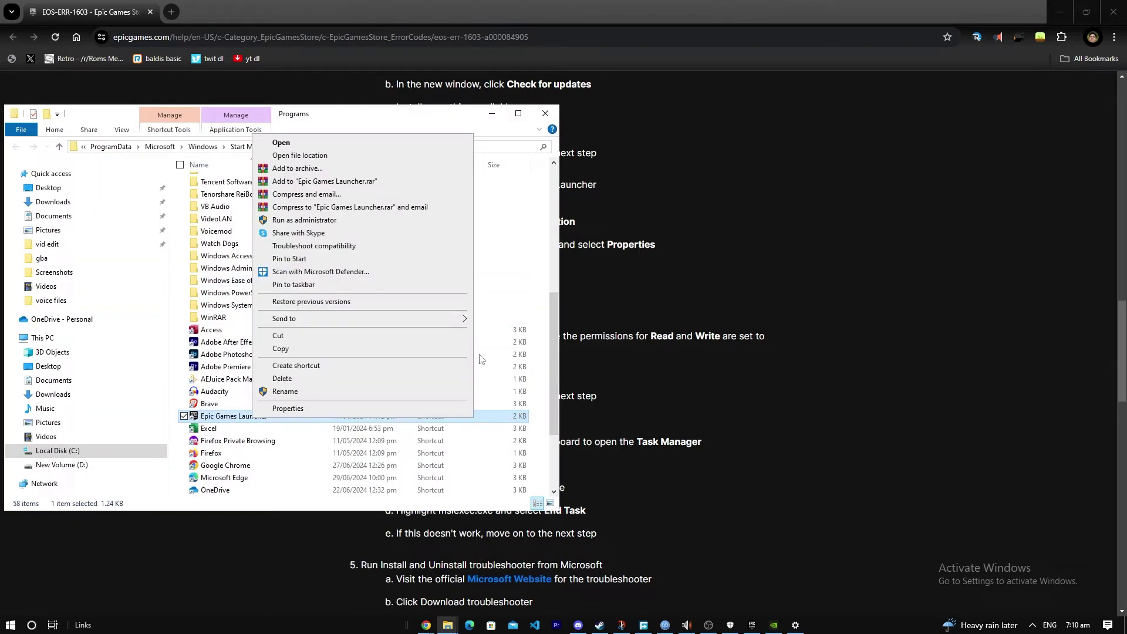
pyautogui.click(379, 409)
pyautogui.click(290, 320)
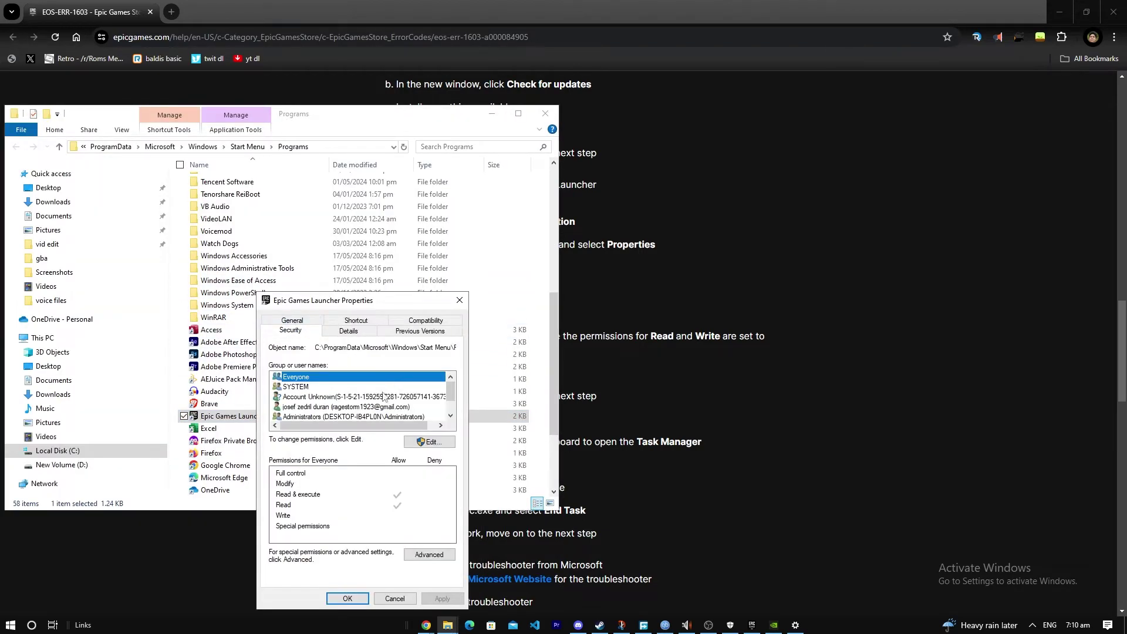
# - Compare the permissions of the listed groups and users, and select the personal user account
pyautogui.click(340, 397)
pyautogui.click(337, 386)
pyautogui.click(332, 397)
pyautogui.click(330, 406)
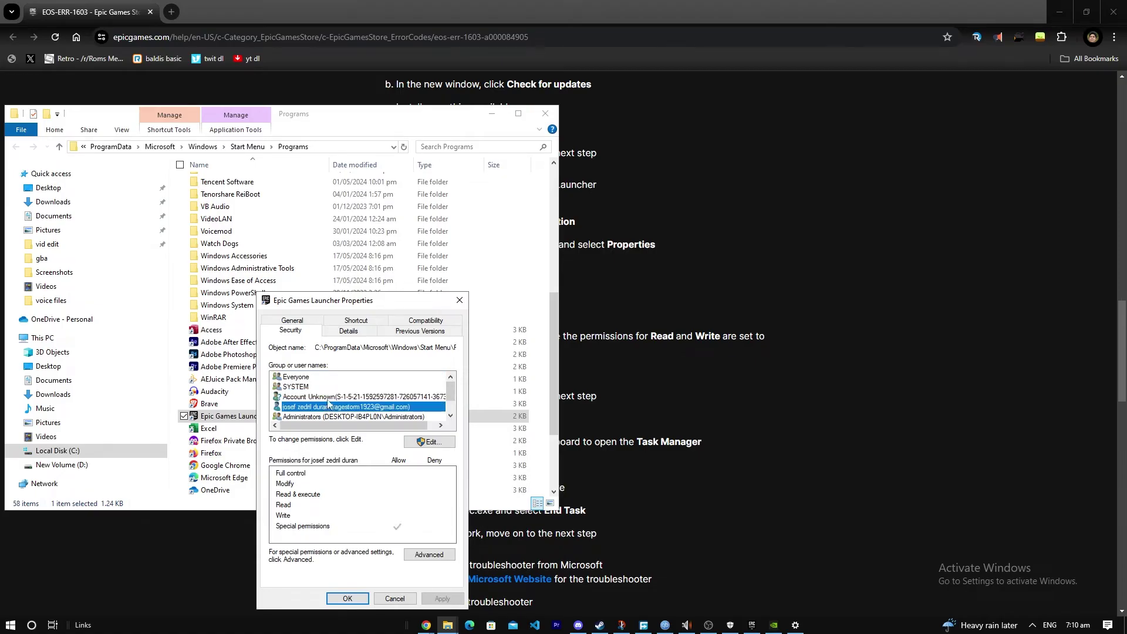
pyautogui.click(331, 378)
pyautogui.click(325, 398)
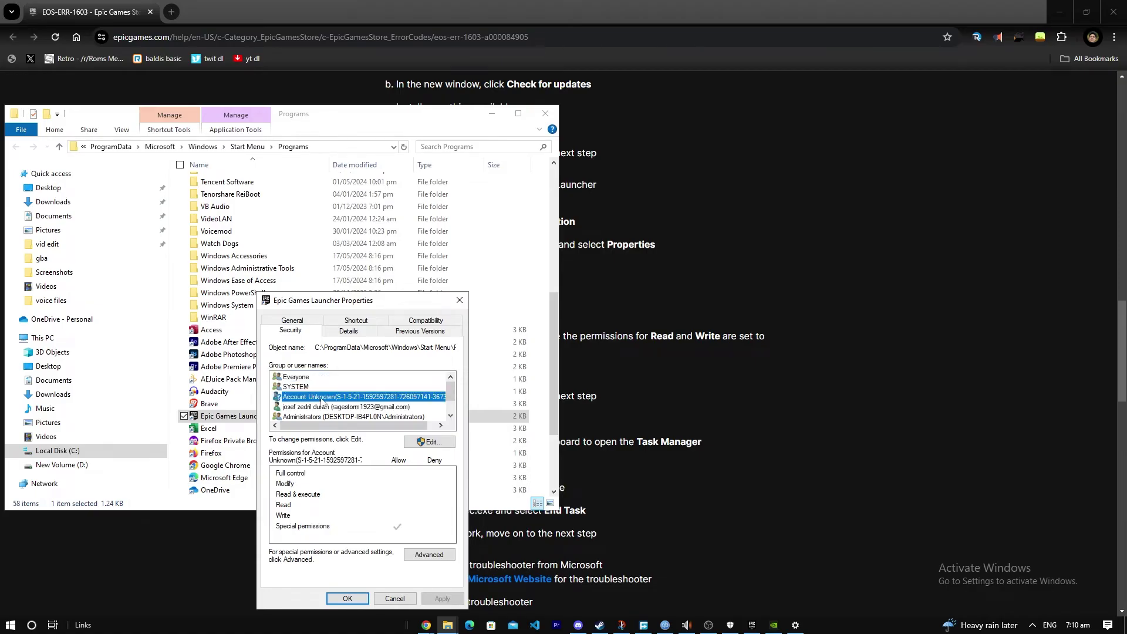
pyautogui.click(322, 407)
# - Inspect the advanced security settings for Epic Games Launcher, including the auditing and permission entries, and close them
pyautogui.click(428, 555)
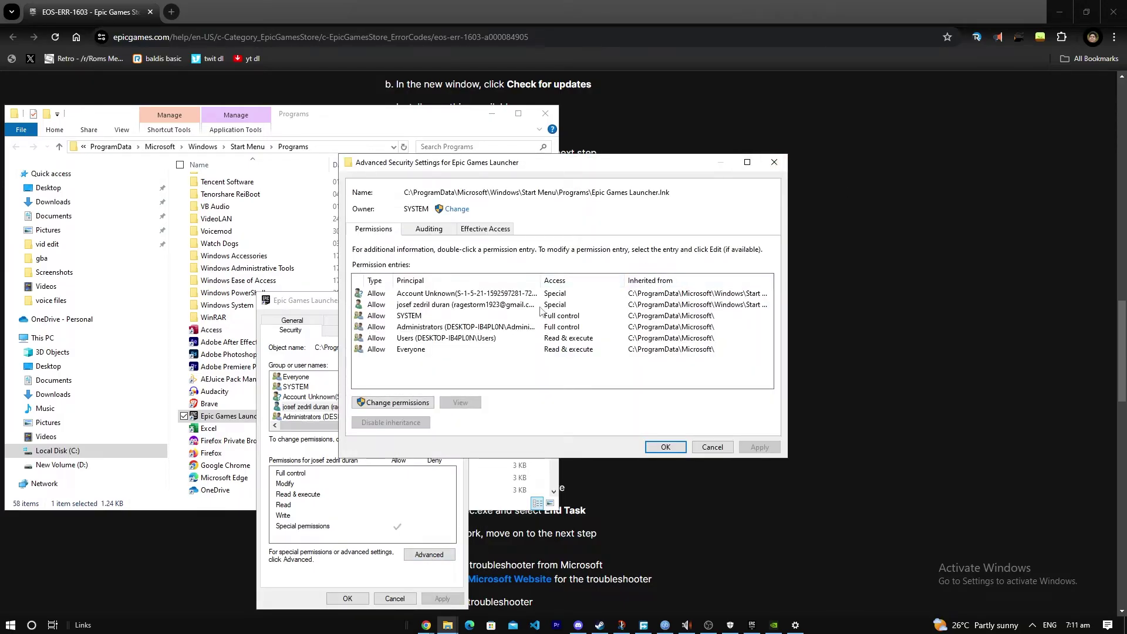
pyautogui.click(448, 230)
pyautogui.click(400, 230)
pyautogui.click(774, 162)
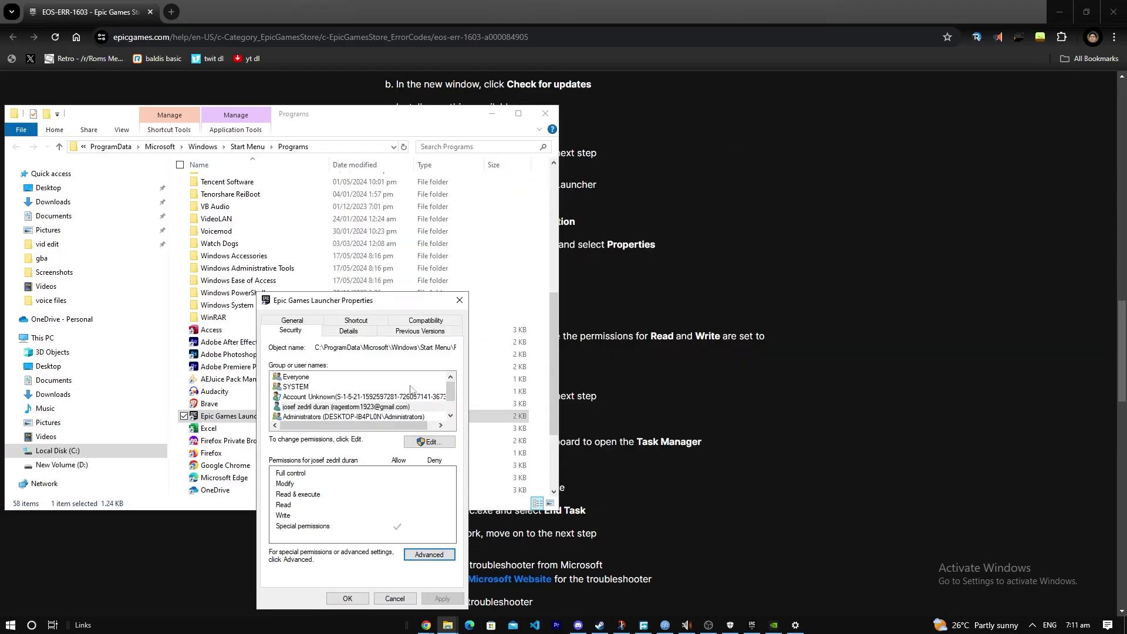
pyautogui.click(430, 442)
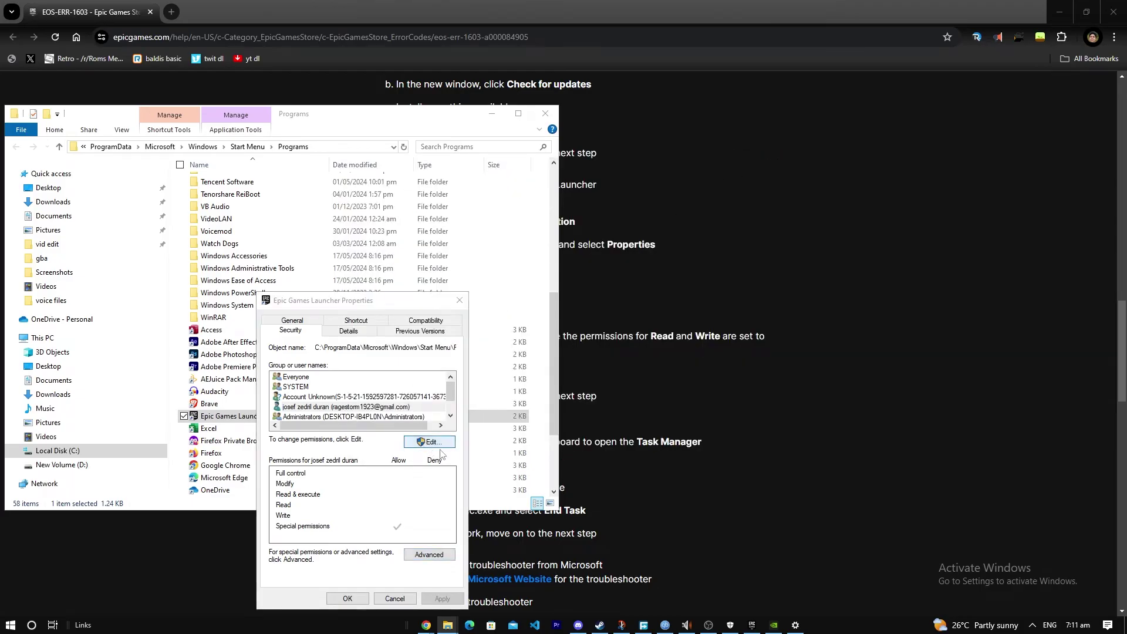
pyautogui.click(355, 440)
pyautogui.click(352, 450)
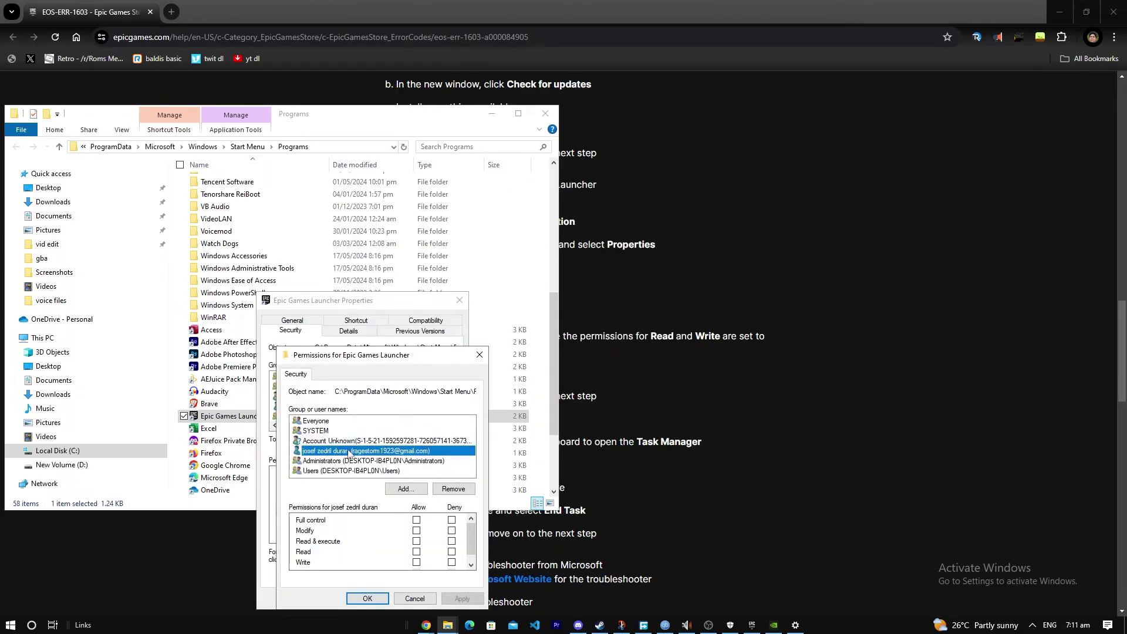
pyautogui.click(480, 354)
# - Allow Read and Write for the personal user account on Epic Games Launcher, apply the permissions and close the properties
pyautogui.click(429, 442)
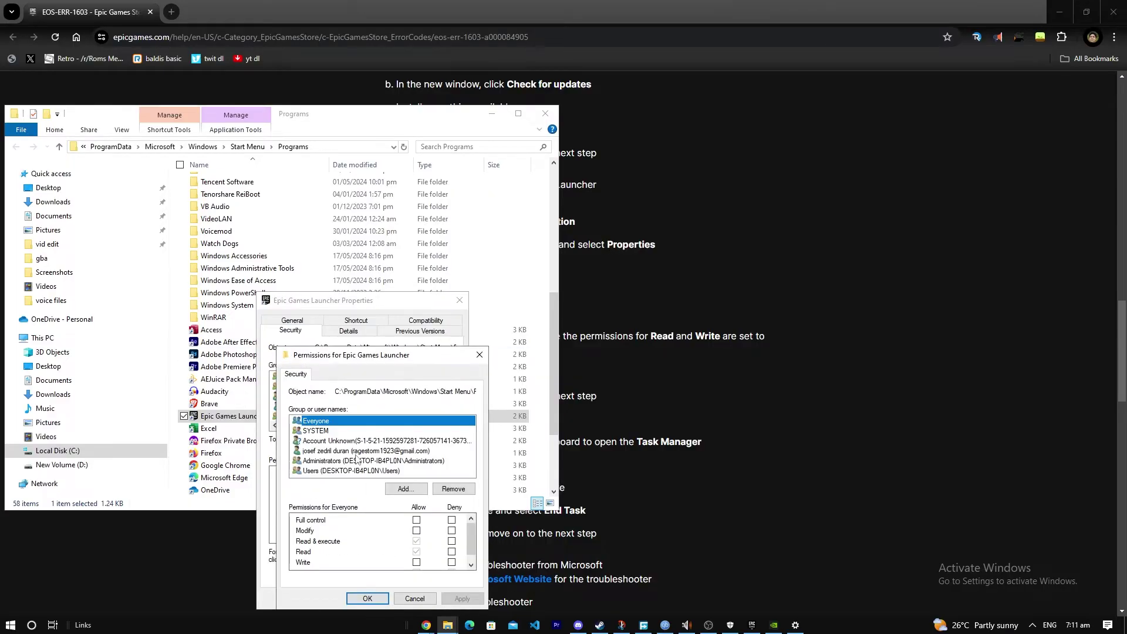
pyautogui.click(356, 450)
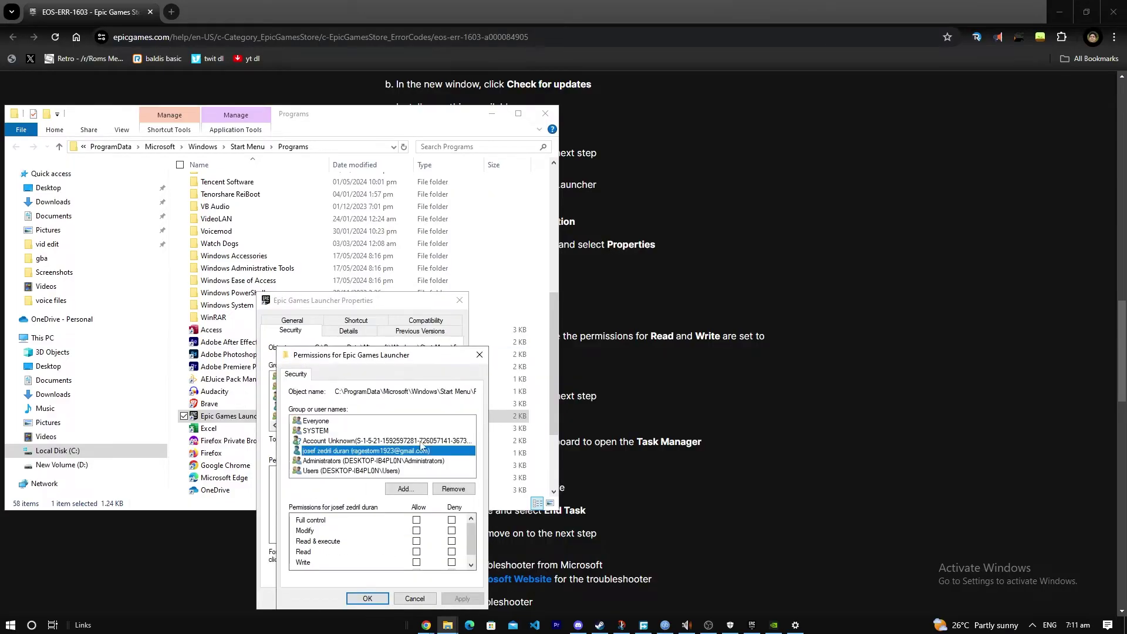
pyautogui.click(416, 551)
pyautogui.click(417, 562)
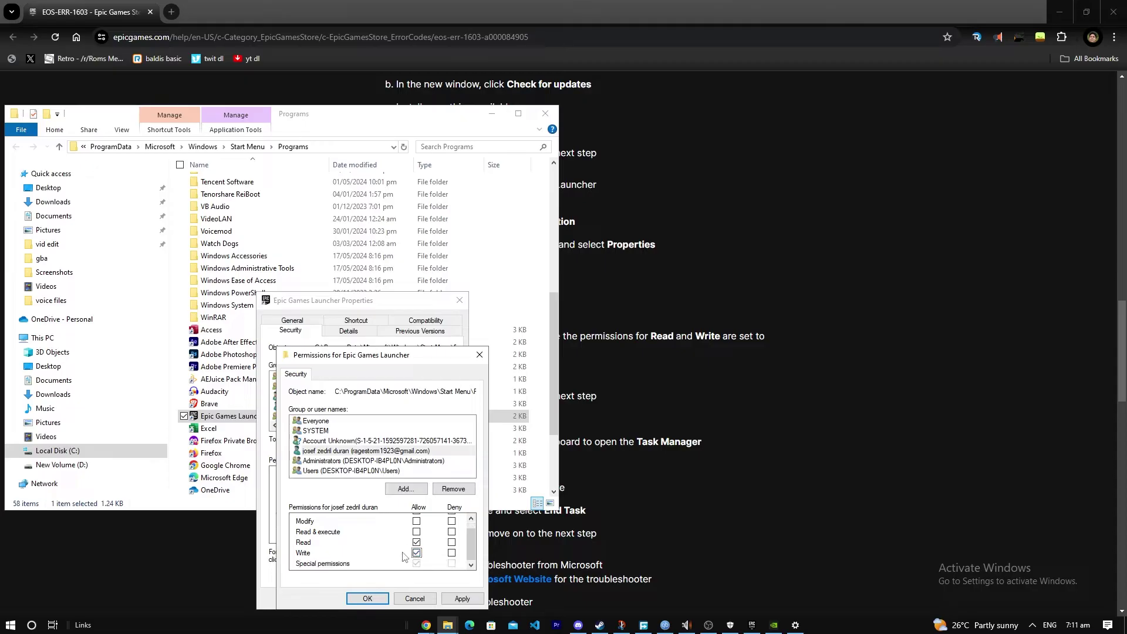
pyautogui.click(461, 599)
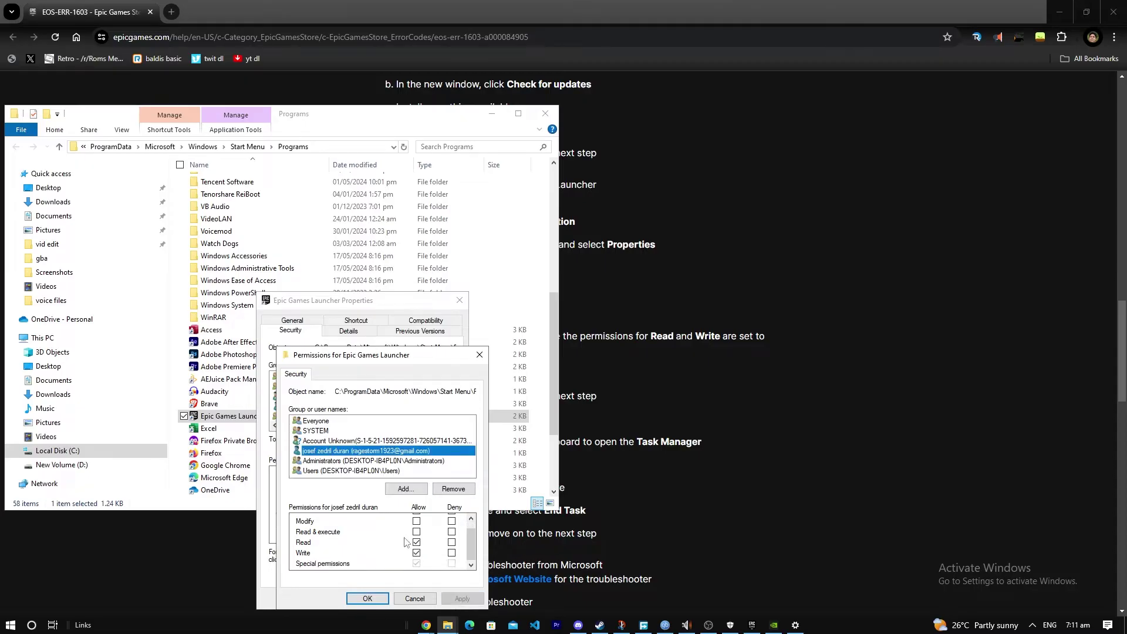
pyautogui.click(363, 598)
pyautogui.click(350, 599)
# - Review the article's read and write access instructions and the section on shutting down the Windows Installer service
pyautogui.click(730, 409)
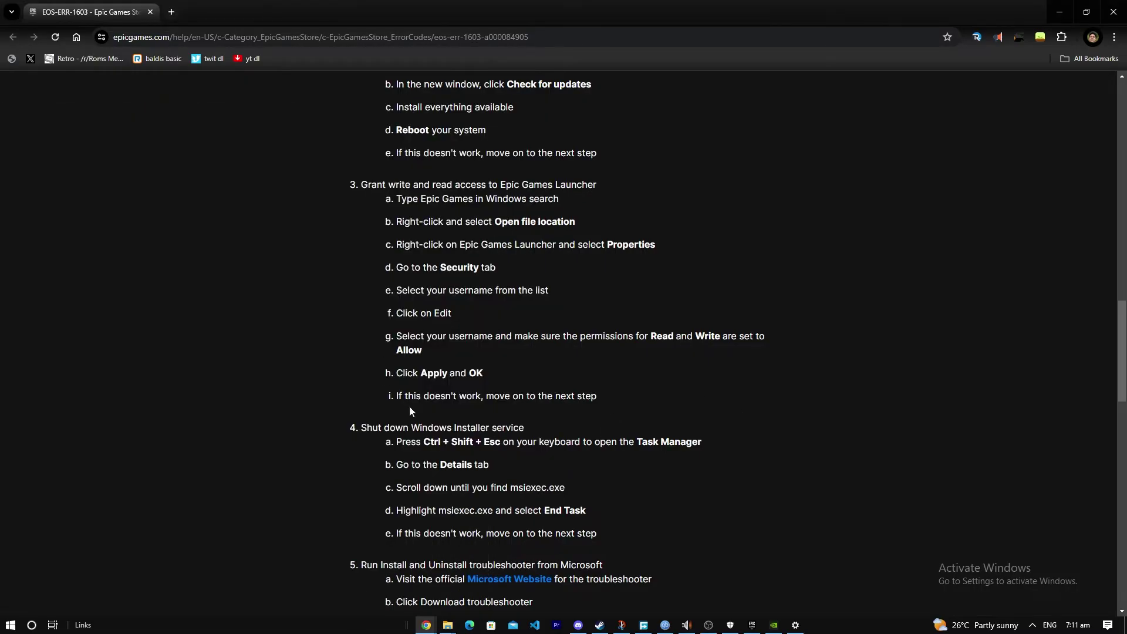
pyautogui.scroll(-1, 460, 454)
pyautogui.scroll(2, 458, 446)
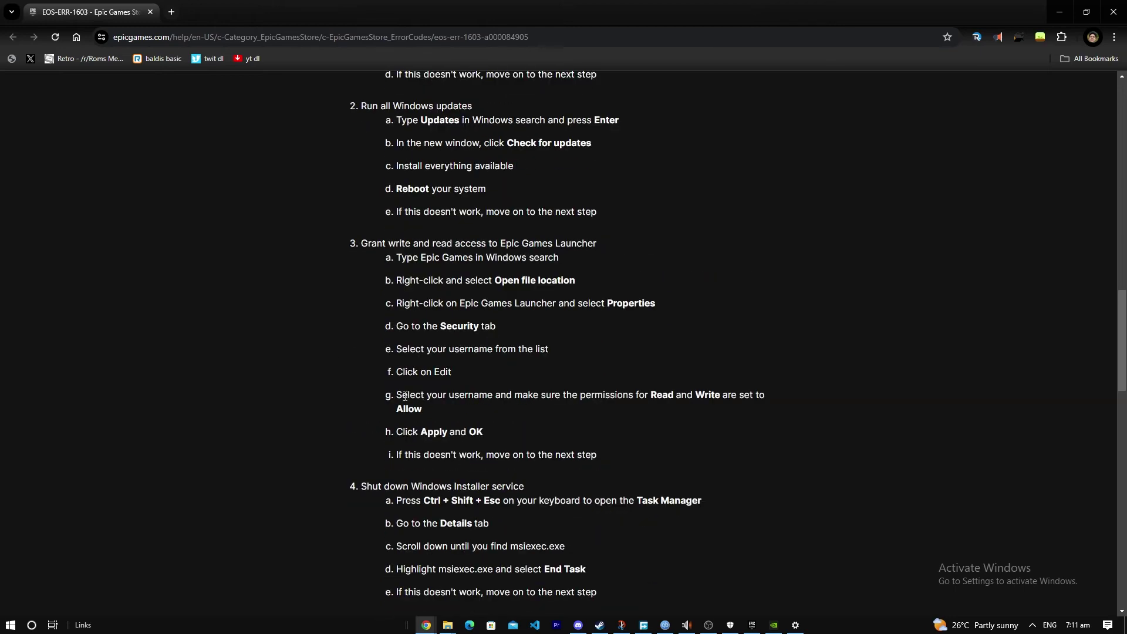
pyautogui.moveTo(406, 396); pyautogui.dragTo(571, 406)
pyautogui.click(405, 438)
pyautogui.moveTo(405, 439); pyautogui.dragTo(576, 424)
pyautogui.click(398, 423)
pyautogui.scroll(-2, 526, 372)
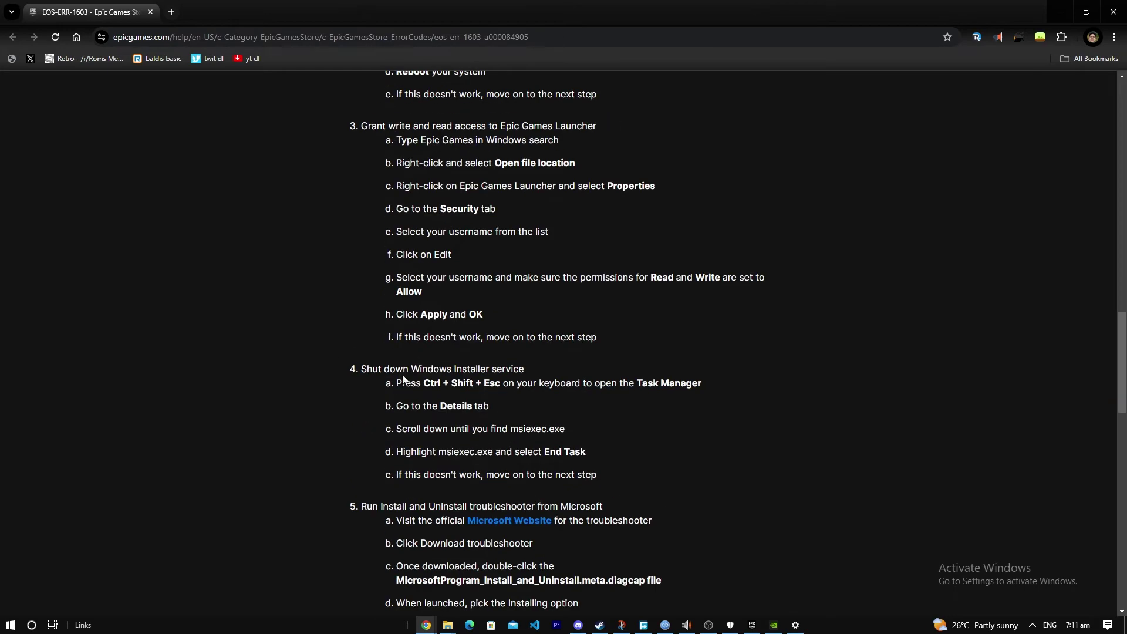
pyautogui.doubleClick(372, 369)
pyautogui.click(493, 371)
# - Open Task Manager as the article's Windows Installer section instructs
pyautogui.press('super')
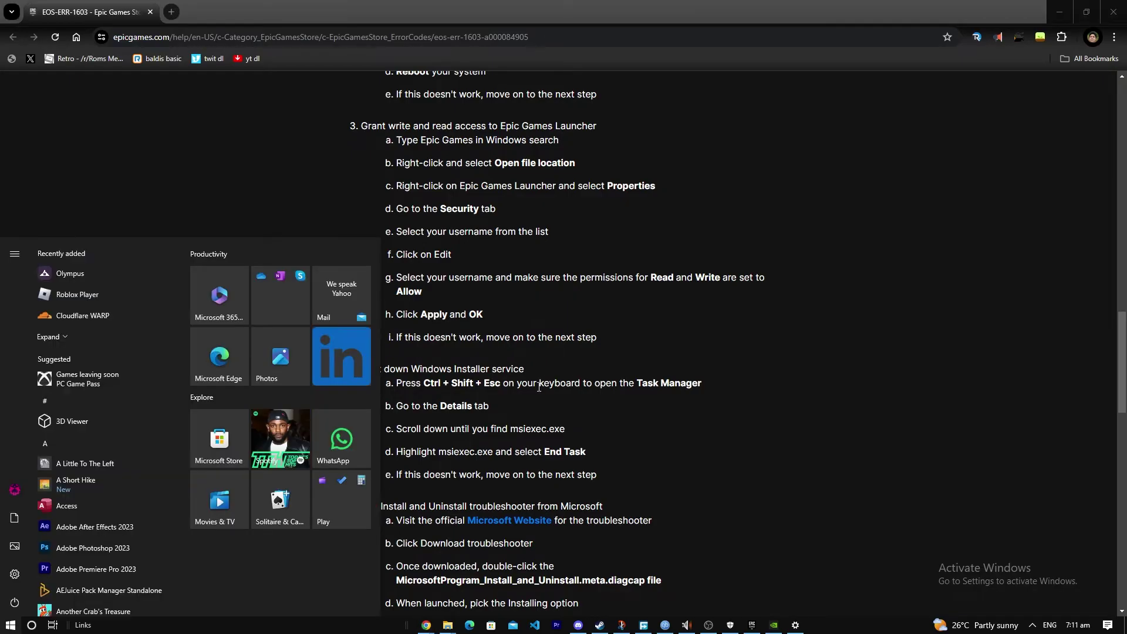
pyautogui.press('super')
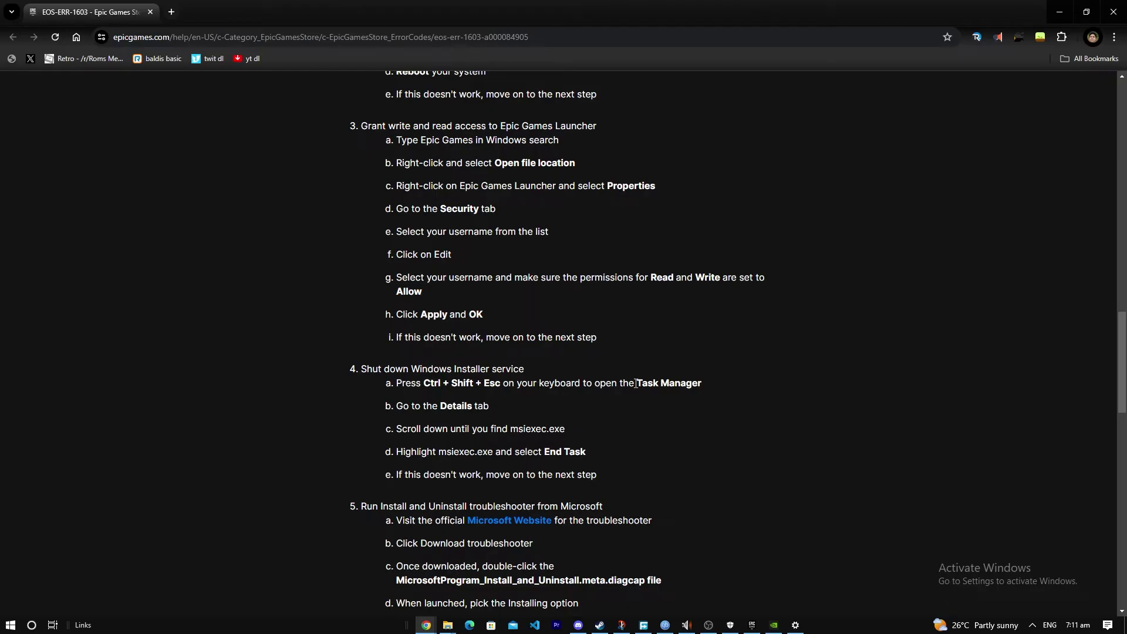
pyautogui.hotkey('ctrl', 'shift', 'Escape')
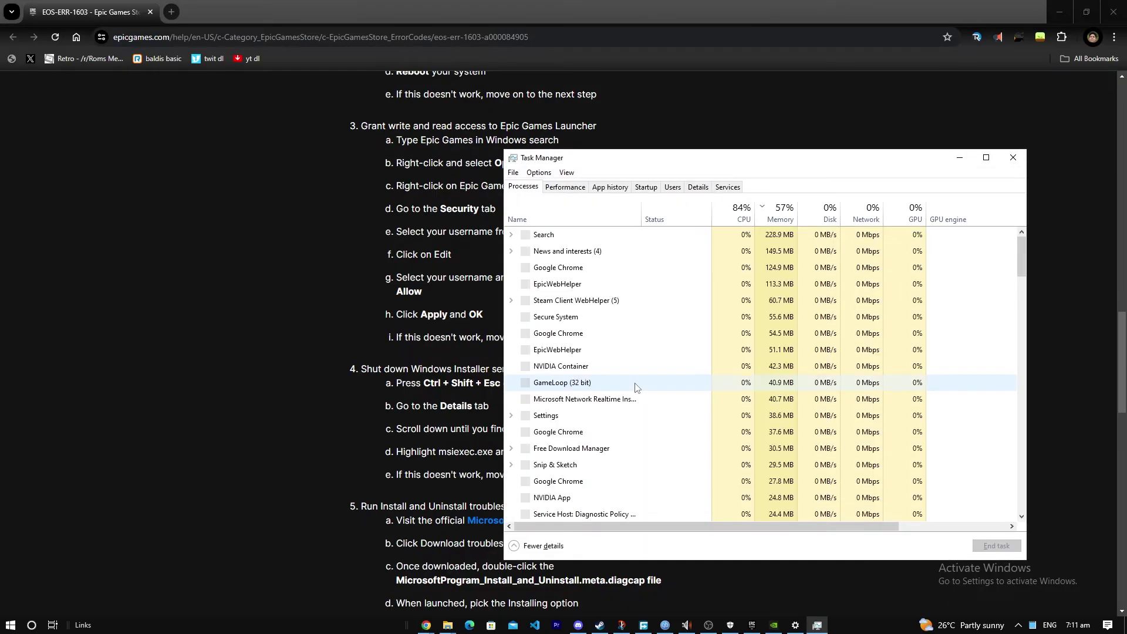
# - Recheck the article's Windows Installer instructions and look through the Task Manager processes beginning with M for msiexec.exe
pyautogui.click(353, 350)
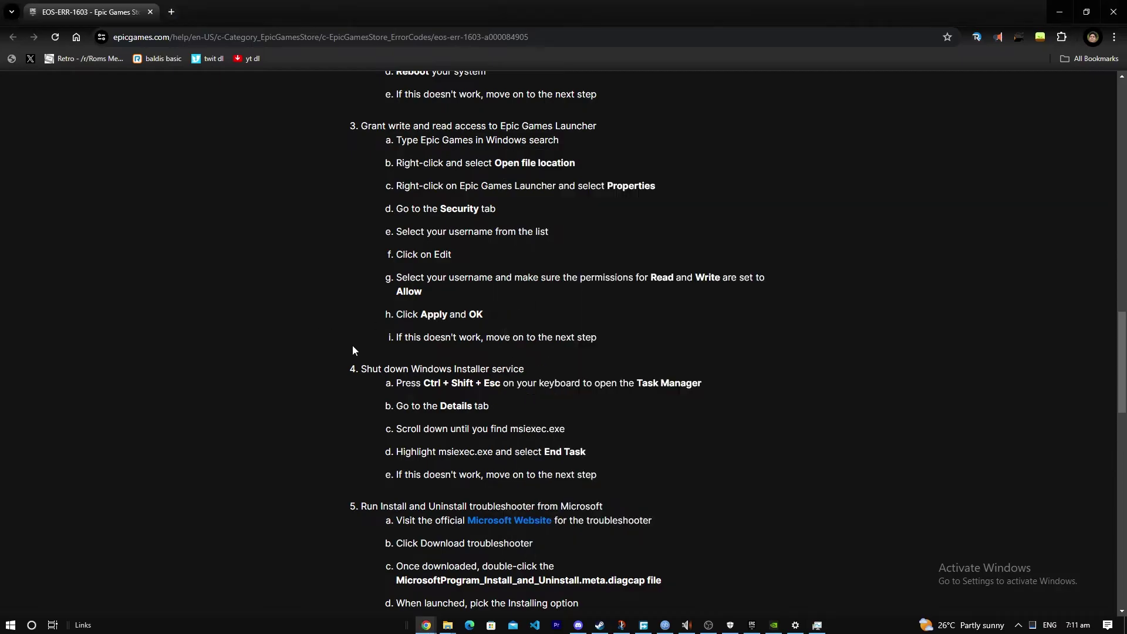
pyautogui.press('Tab')
pyautogui.hotkey('alt', 'Tab')
pyautogui.press('m')
pyautogui.press('m')
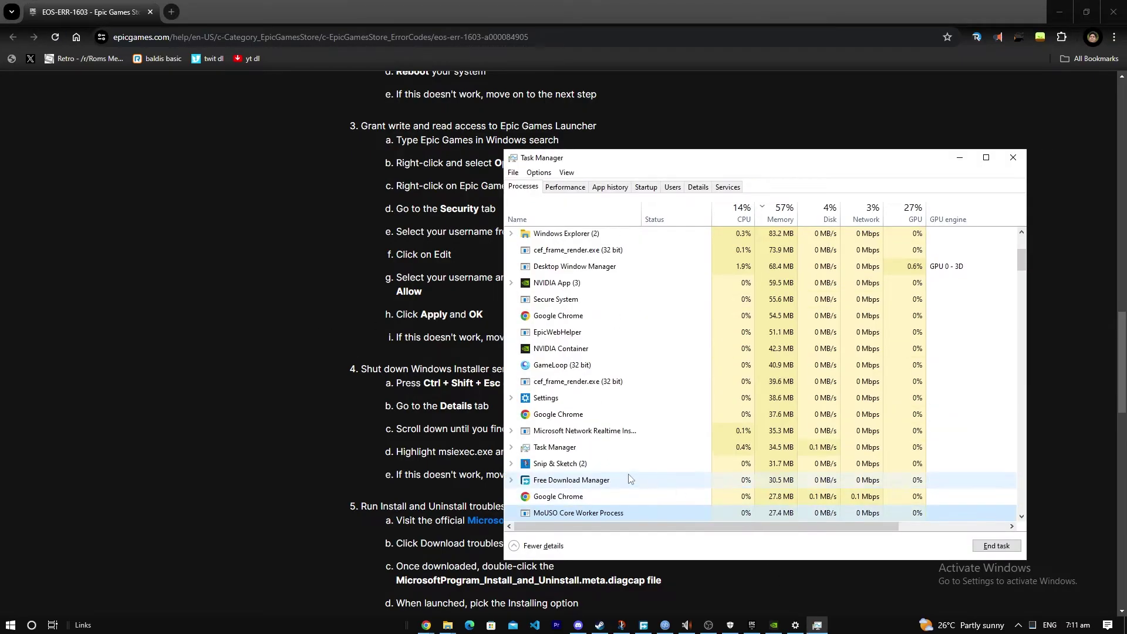
pyautogui.press('m')
pyautogui.press('m')
pyautogui.press('m')
pyautogui.press('m')
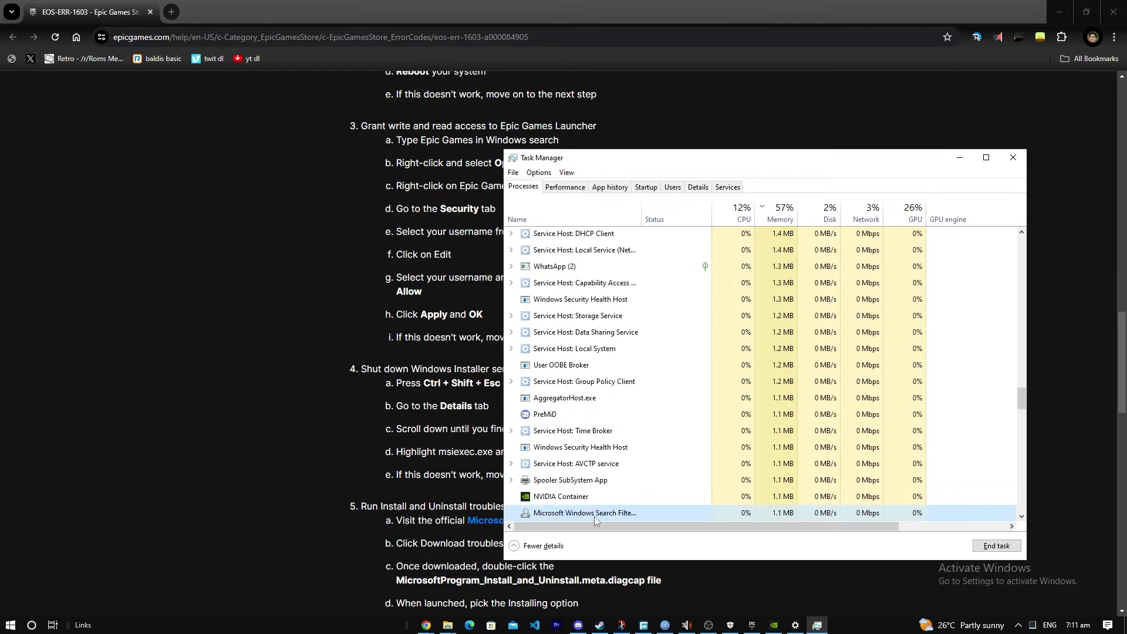
pyautogui.press('m')
pyautogui.press('m')
pyautogui.press('m')
pyautogui.press('m')
pyautogui.press('m')
pyautogui.press('m')
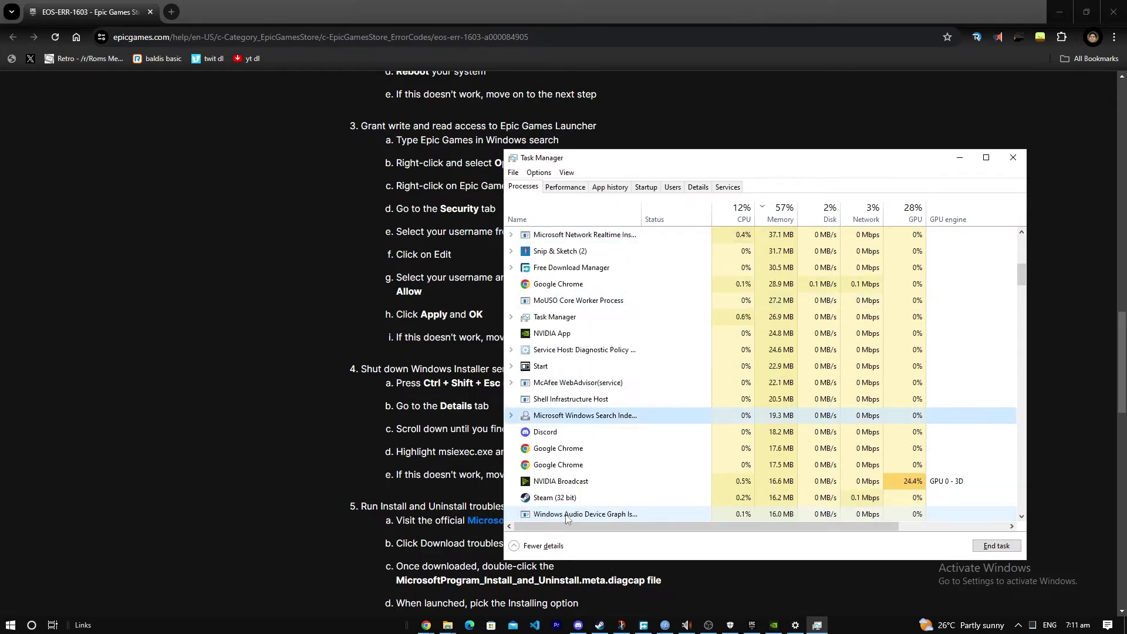
pyautogui.press('m')
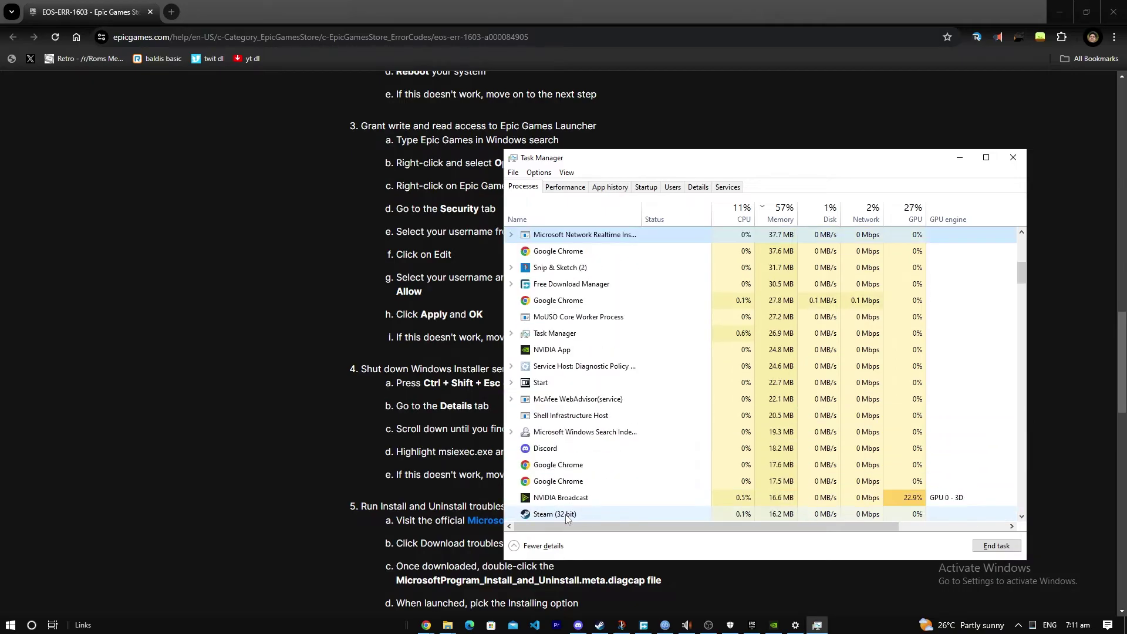
# - Return to the article and open its Microsoft Website link for the Install and Uninstall troubleshooter
pyautogui.click(419, 409)
pyautogui.scroll(-1, 408, 395)
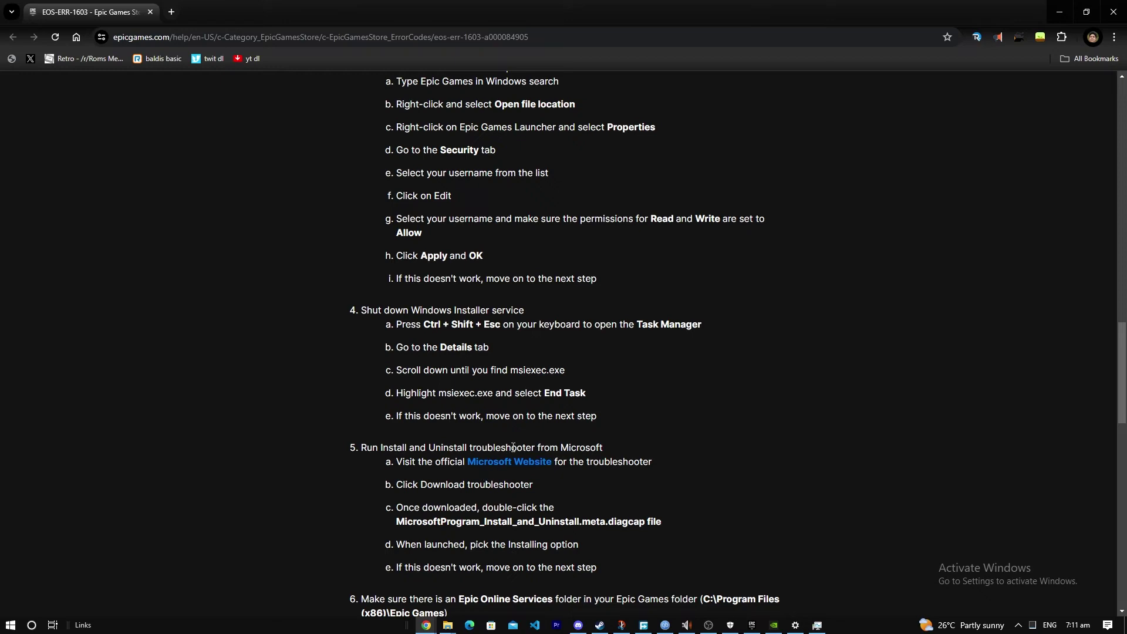
pyautogui.click(505, 463)
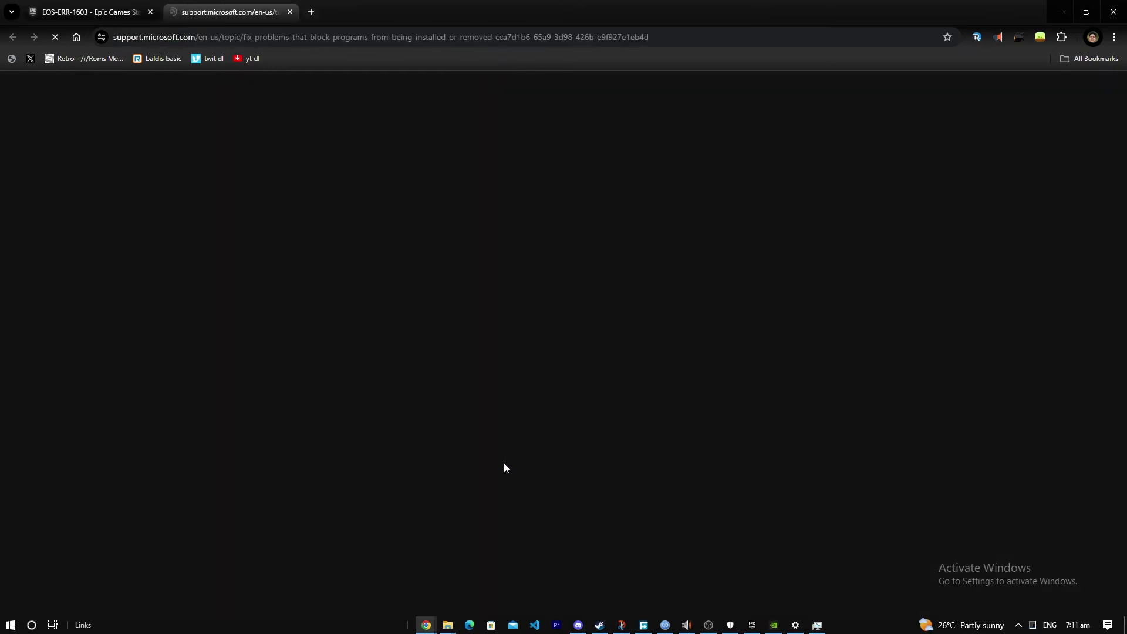
pyautogui.moveTo(294, 169); pyautogui.dragTo(449, 253)
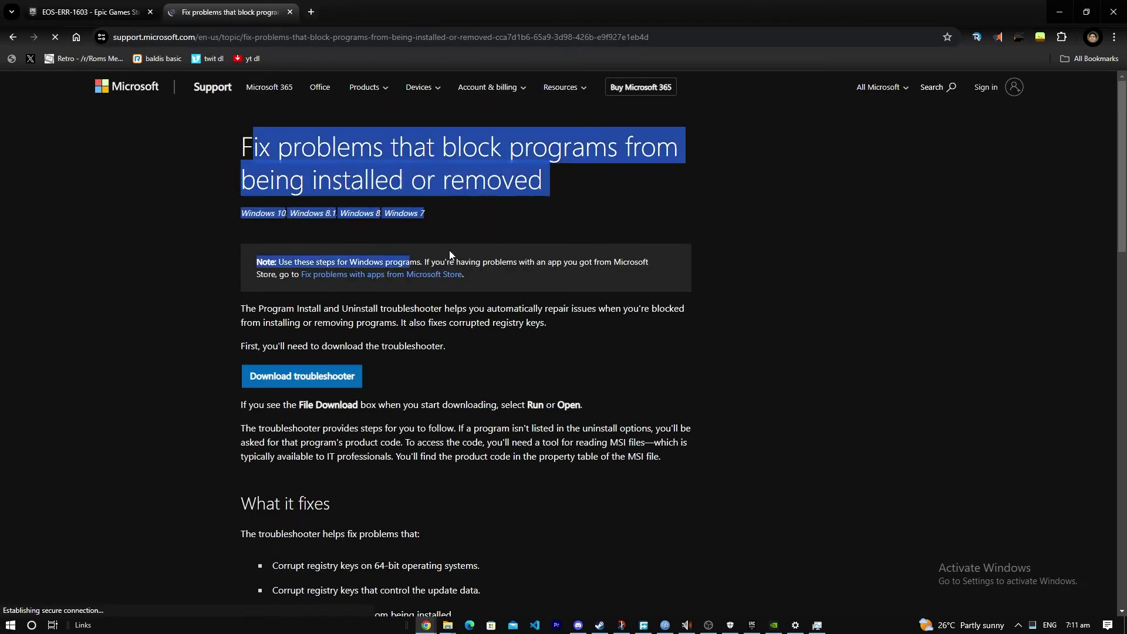
# - Read the Epic article's instructions for running the MicrosoftProgram_Install_and_Uninstall.meta.diagcap file and picking the Installing option
pyautogui.click(97, 7)
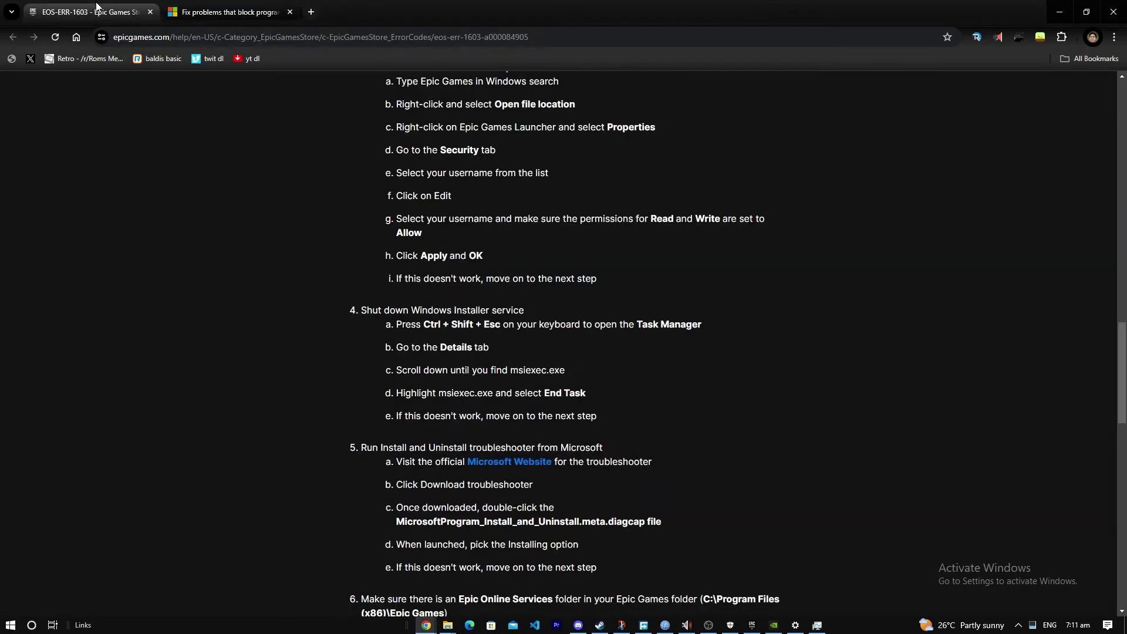
pyautogui.moveTo(387, 524); pyautogui.dragTo(713, 516)
pyautogui.click(672, 515)
pyautogui.scroll(-2, 596, 538)
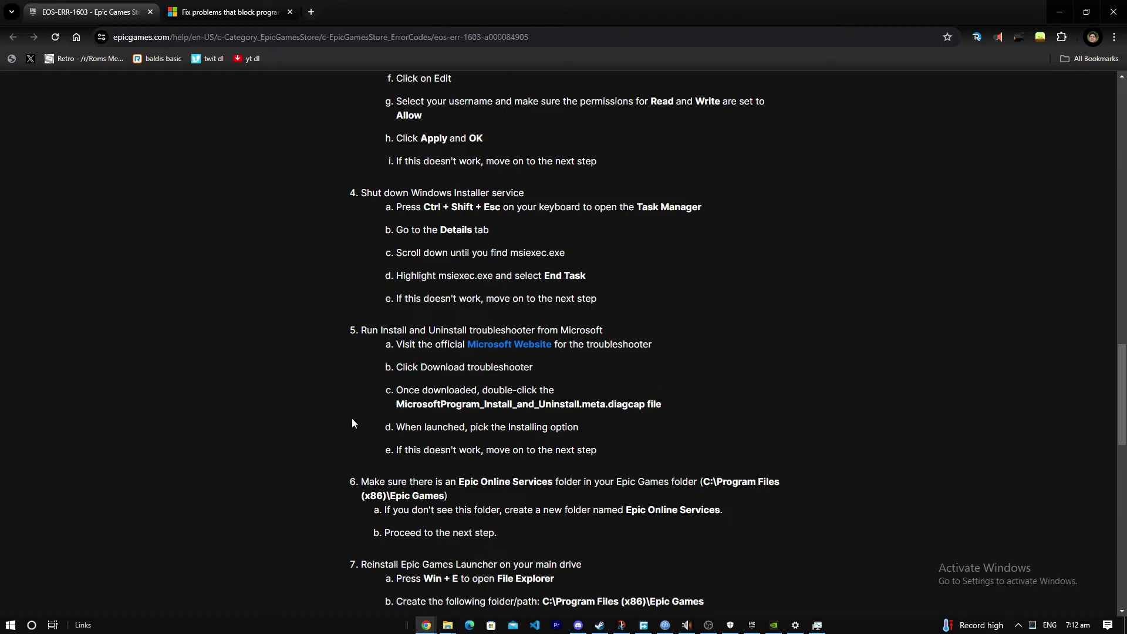
pyautogui.moveTo(390, 404); pyautogui.dragTo(651, 402)
pyautogui.click(650, 402)
pyautogui.moveTo(390, 403); pyautogui.dragTo(656, 403)
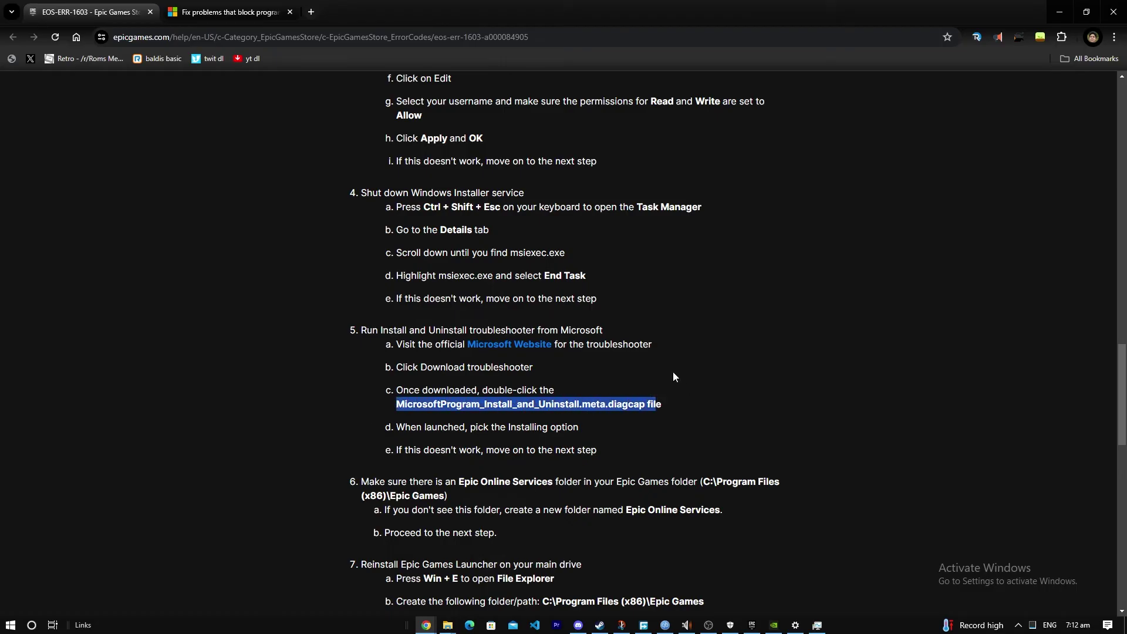
pyautogui.click(355, 450)
pyautogui.moveTo(396, 426); pyautogui.dragTo(656, 424)
pyautogui.click(467, 479)
# - Read the article's instructions on having an Epic Online Services folder inside C:\Program Files (x86)\Epic Games
pyautogui.scroll(-1, 459, 521)
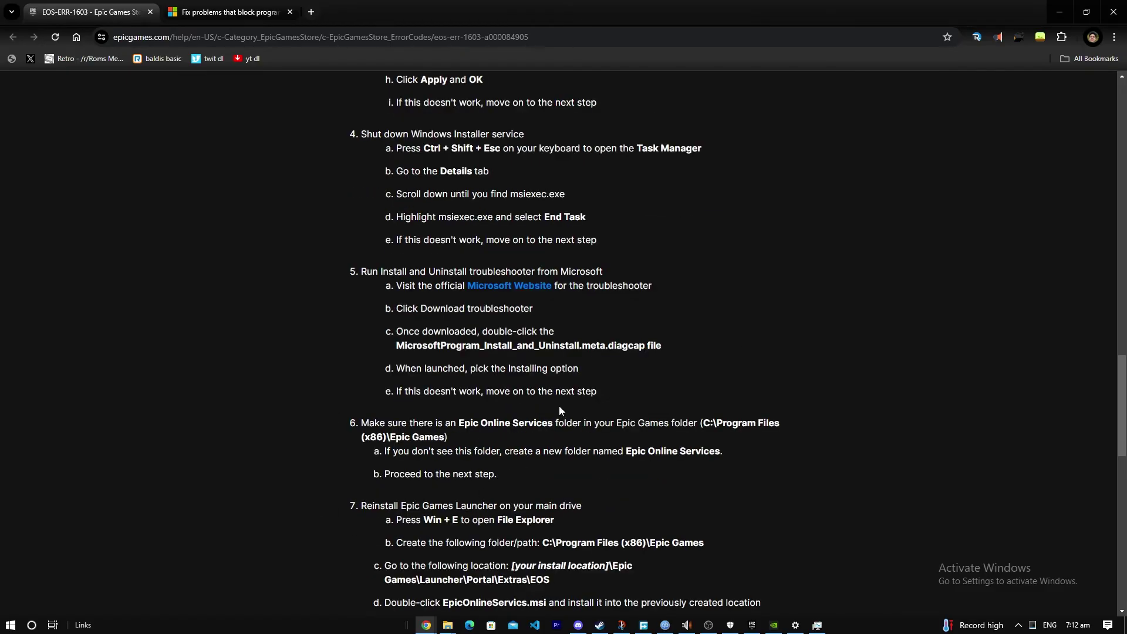
pyautogui.tripleClick(465, 436)
pyautogui.click(465, 436)
pyautogui.moveTo(458, 423); pyautogui.dragTo(548, 423)
pyautogui.click(631, 407)
pyautogui.moveTo(410, 451); pyautogui.dragTo(495, 463)
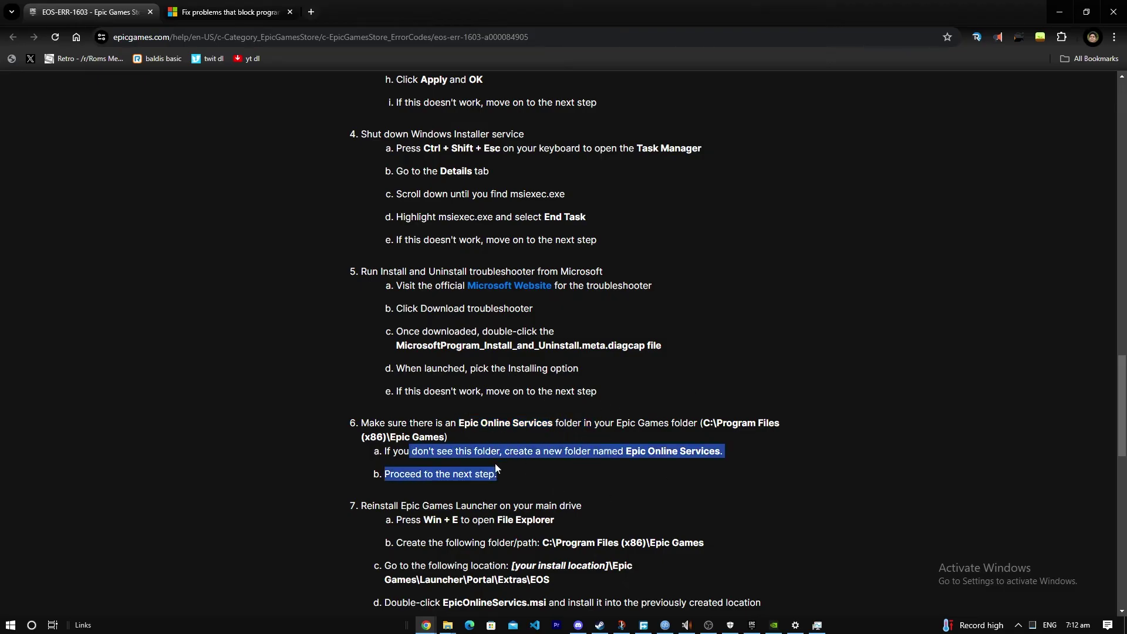
pyautogui.click(410, 465)
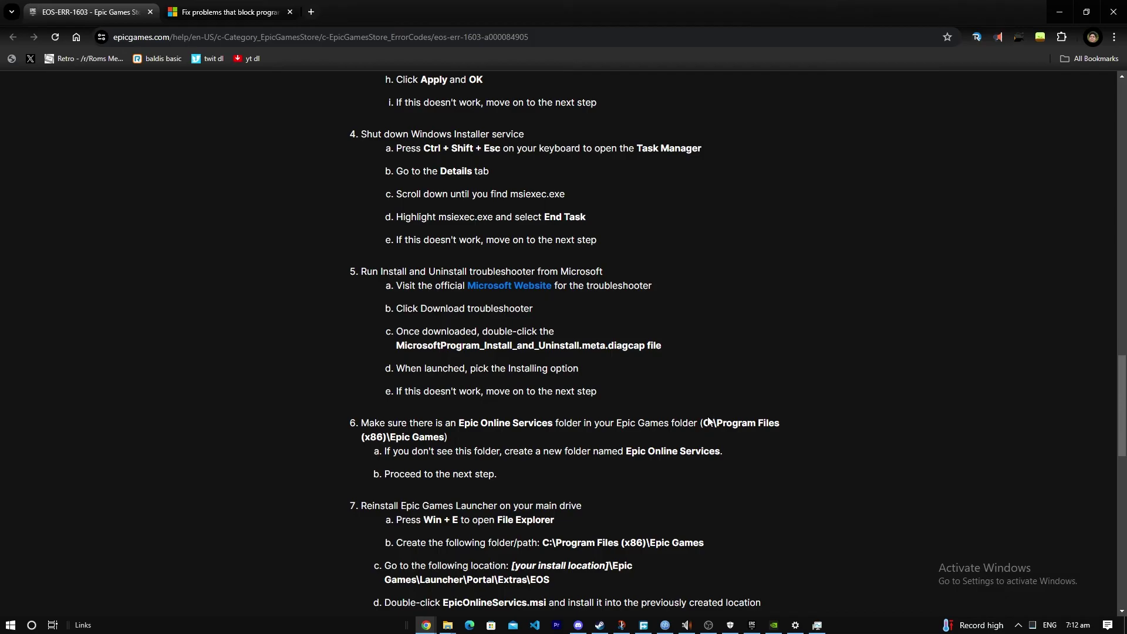
# - Open C:\Program Files (x86)\Epic Games in File Explorer and check it for the Epic Online Services folder
pyautogui.hotkey('alt', 'Tab')
pyautogui.press('super')
pyautogui.click(435, 466)
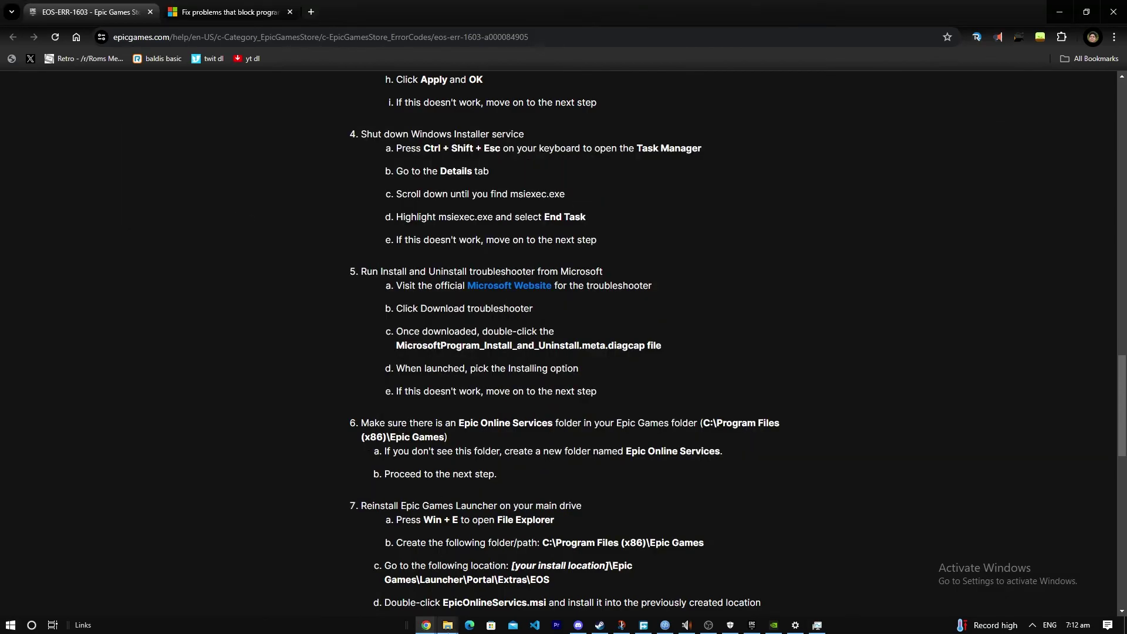
pyautogui.moveTo(448, 624)
pyautogui.click(402, 587)
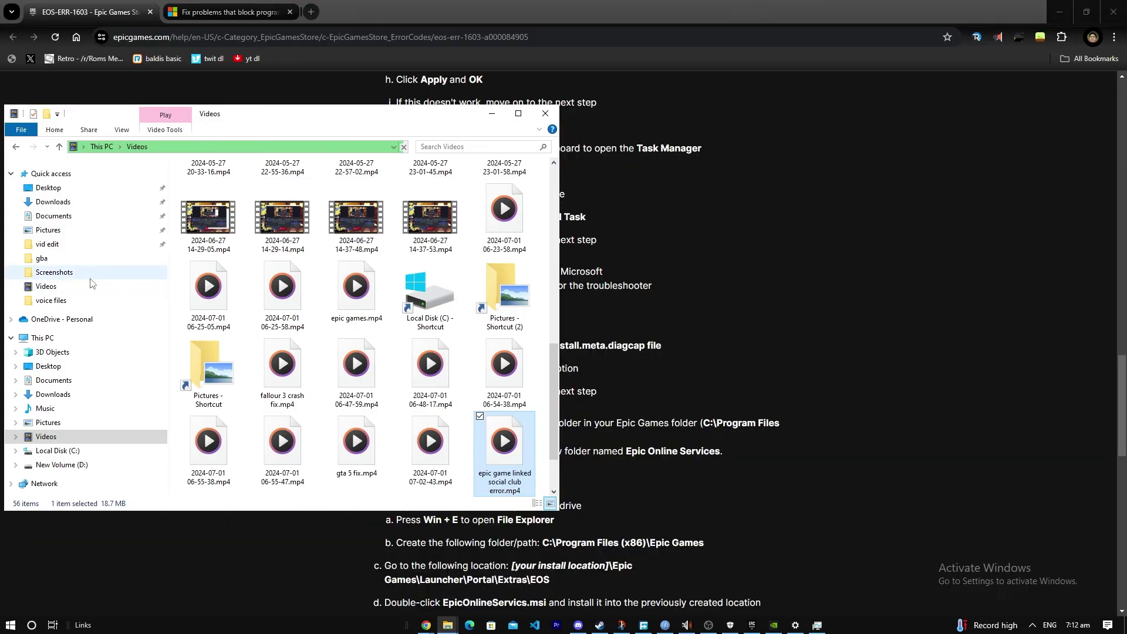
pyautogui.click(59, 272)
pyautogui.click(75, 450)
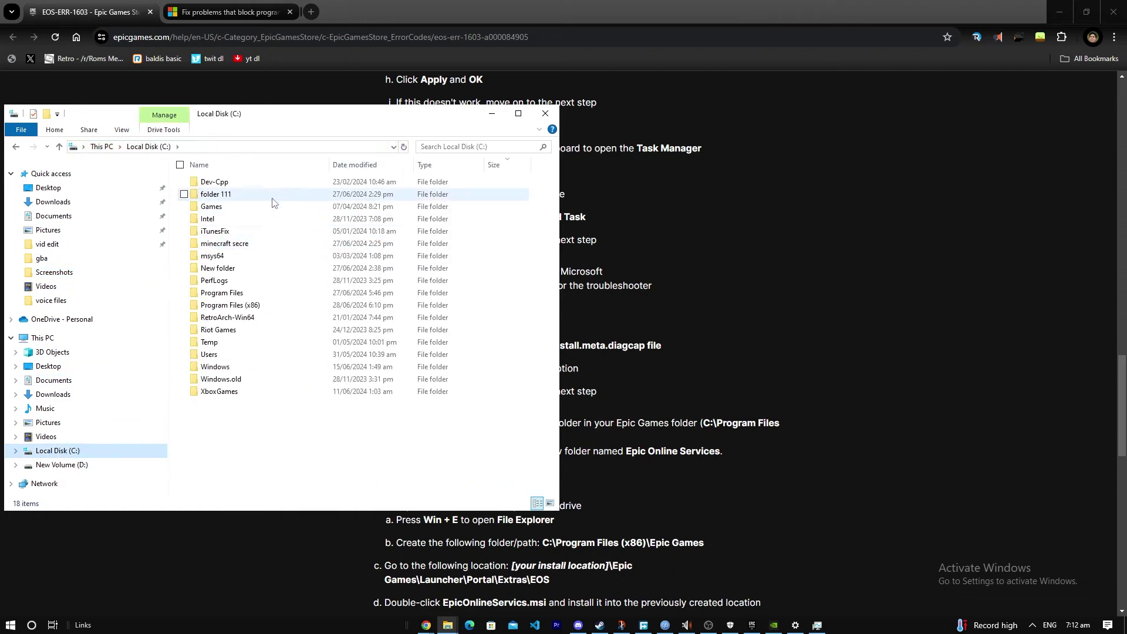
pyautogui.doubleClick(230, 305)
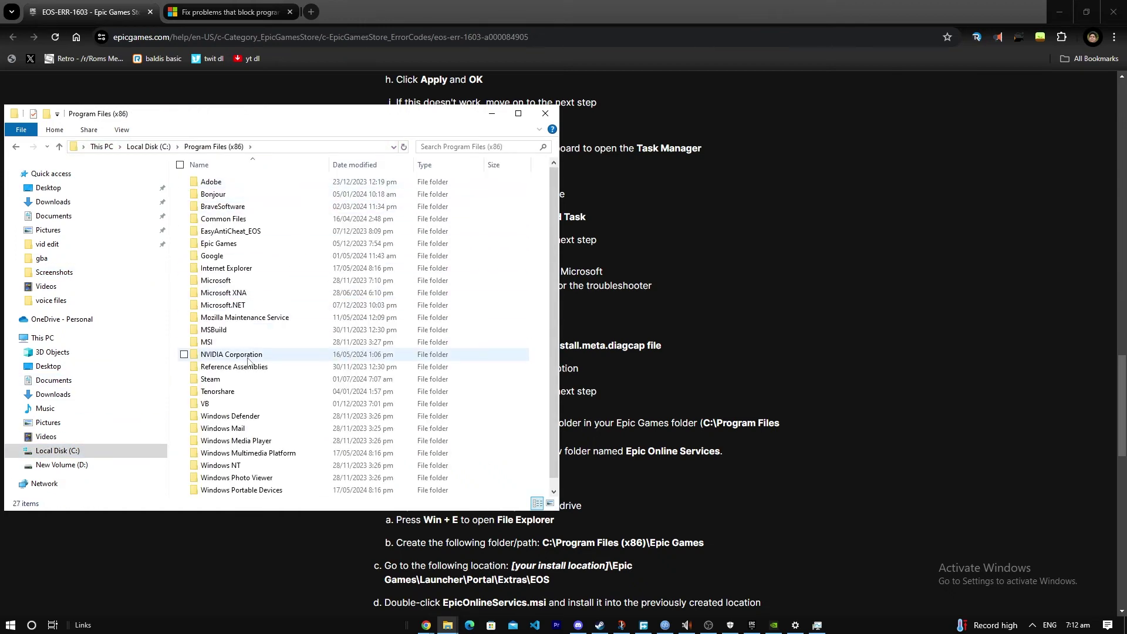
pyautogui.scroll(-1, 248, 361)
pyautogui.scroll(1, 253, 376)
pyautogui.doubleClick(291, 244)
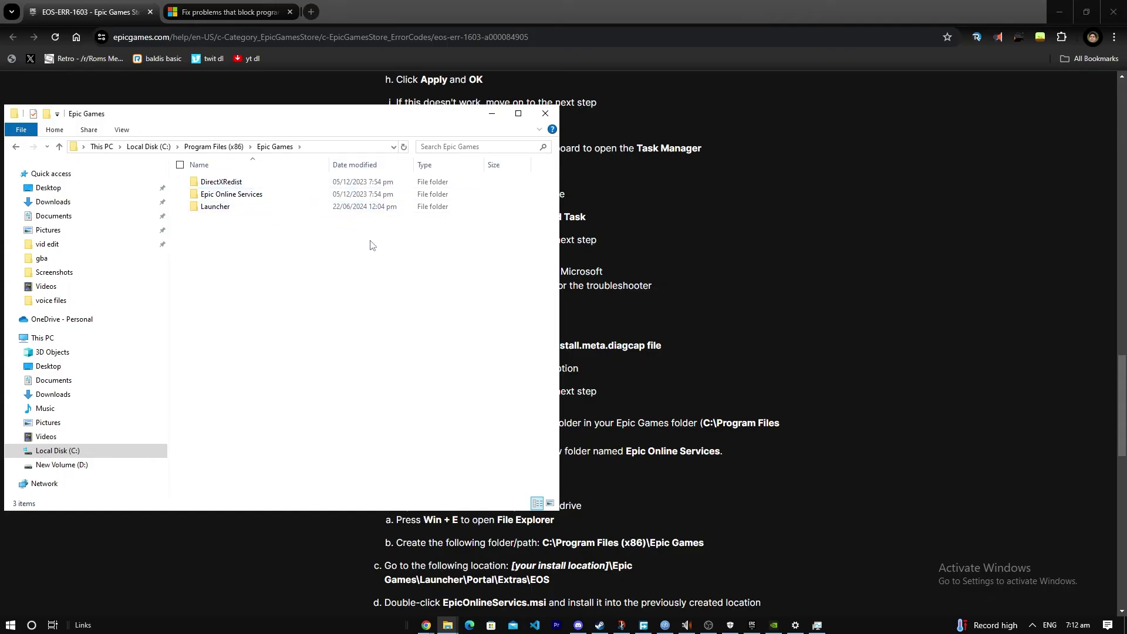
# - Return to the article, read its section on reinstalling Epic Games Launcher on the main drive, and briefly open File Explorer as instructed
pyautogui.click(692, 402)
pyautogui.scroll(-2, 688, 398)
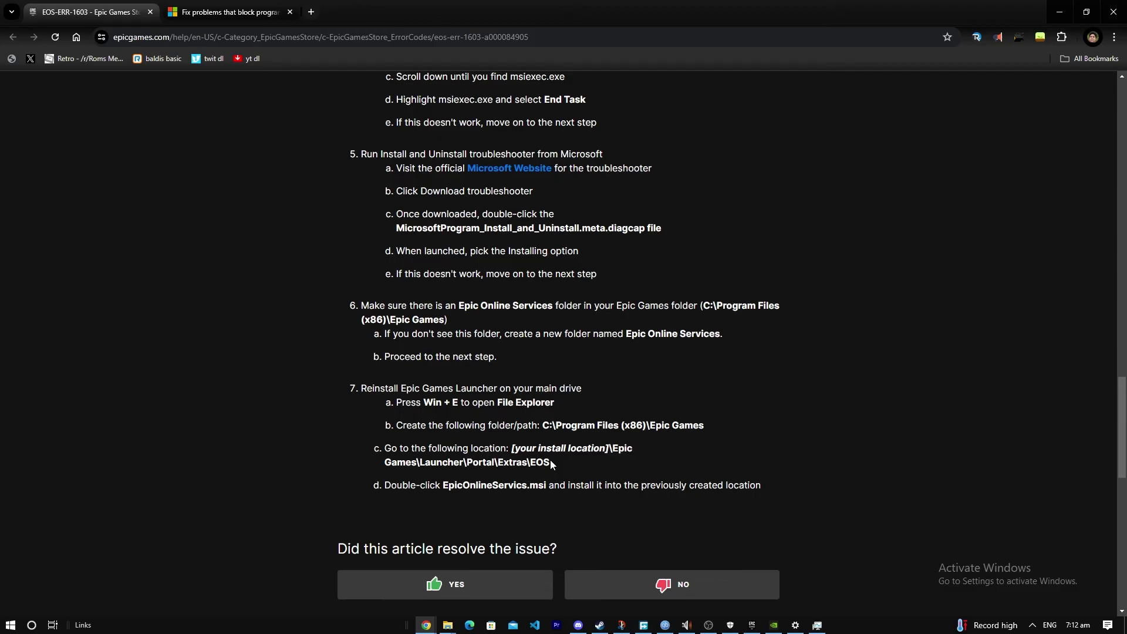
pyautogui.moveTo(361, 390); pyautogui.dragTo(581, 394)
pyautogui.click(353, 380)
pyautogui.moveTo(358, 390); pyautogui.dragTo(584, 390)
pyautogui.click(590, 389)
pyautogui.tripleClick(595, 390)
pyautogui.click(600, 383)
pyautogui.tripleClick(594, 383)
pyautogui.click(586, 380)
pyautogui.press('super+e')
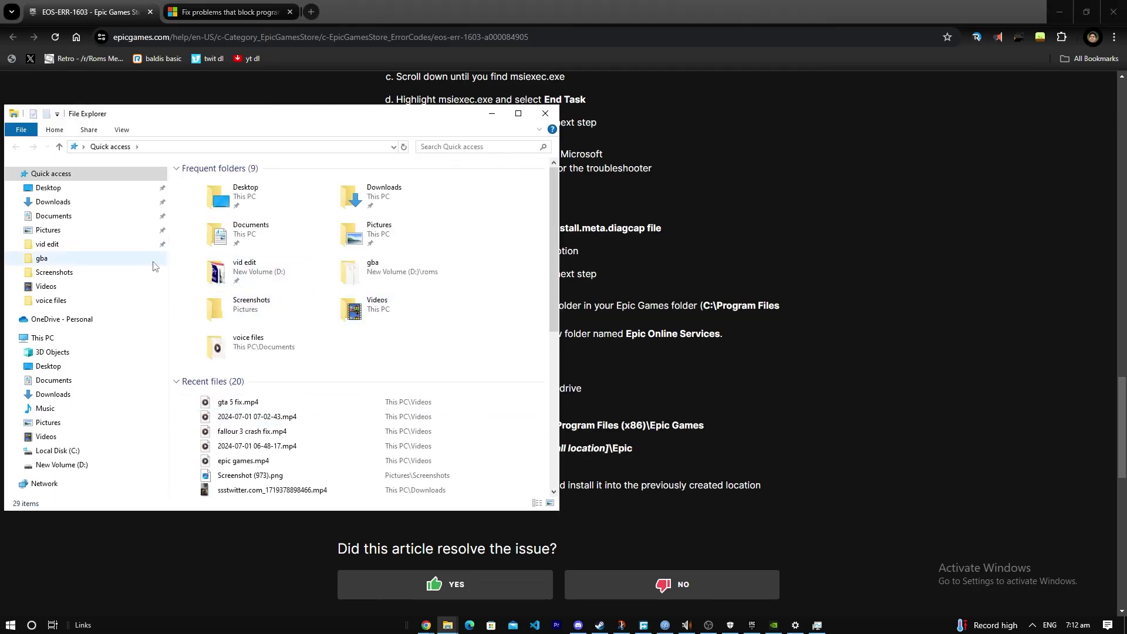
pyautogui.click(629, 334)
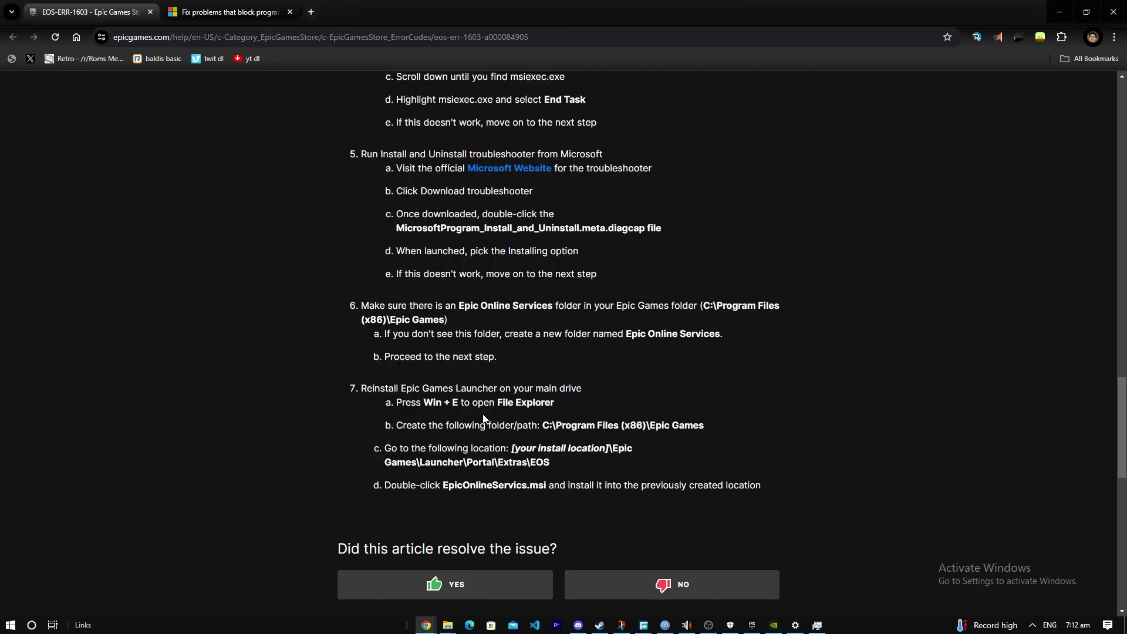
# - Read the article's instruction to create C:\Program Files (x86)\Epic Games and browse to C:\Program Files (x86) in File Explorer
pyautogui.moveTo(611, 425); pyautogui.dragTo(397, 425)
pyautogui.moveTo(564, 426); pyautogui.dragTo(738, 446)
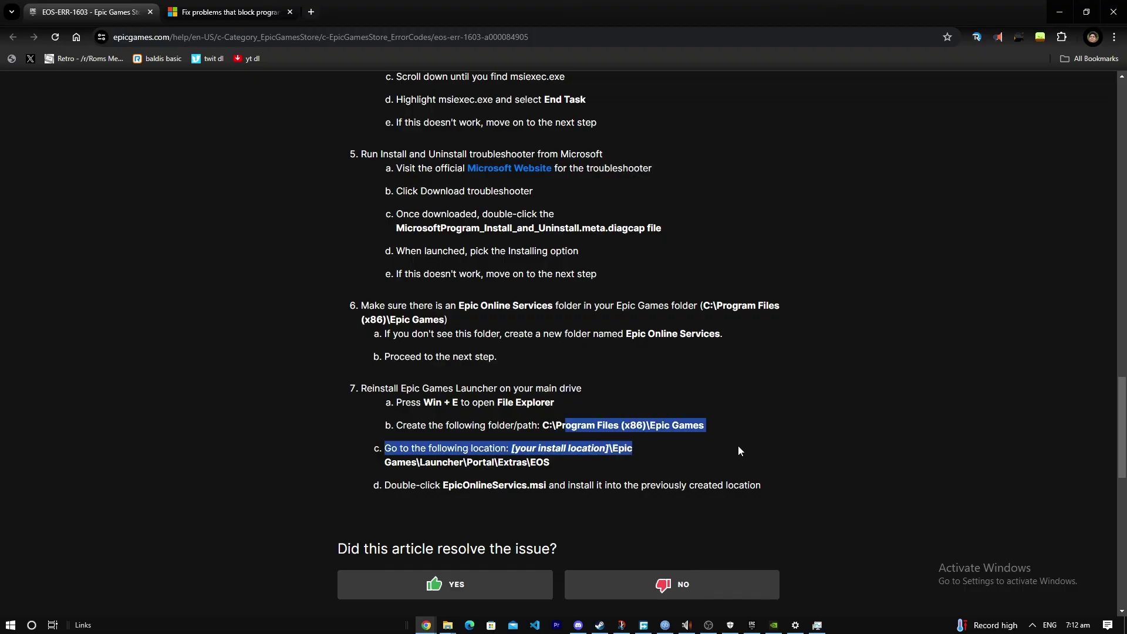
pyautogui.press('super+e')
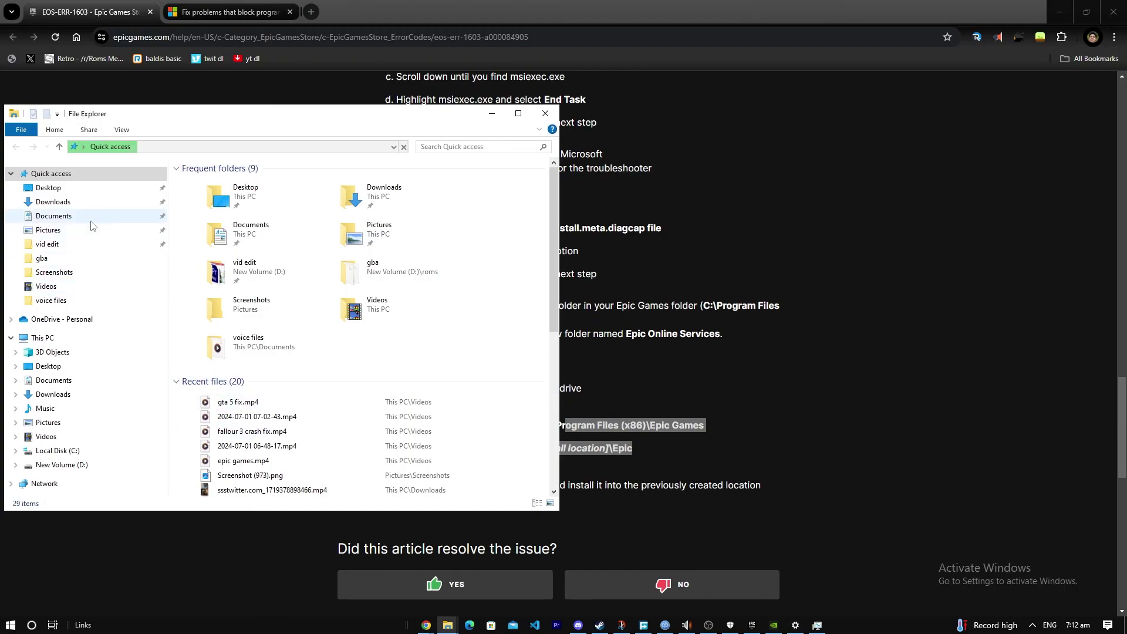
pyautogui.click(46, 437)
pyautogui.click(58, 450)
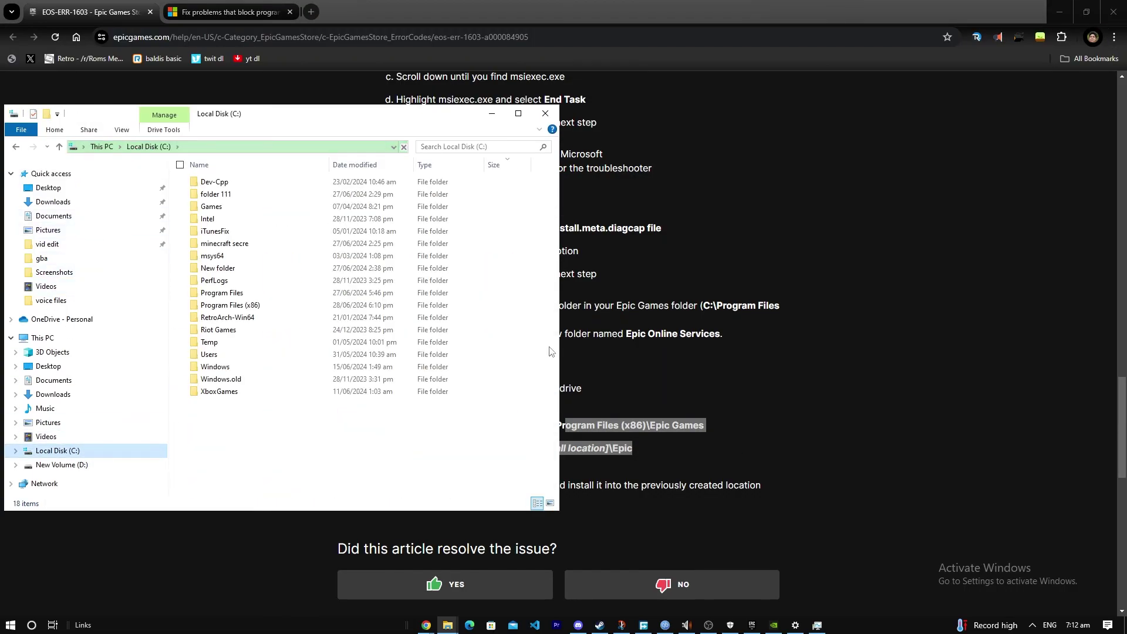
pyautogui.doubleClick(300, 307)
pyautogui.click(743, 463)
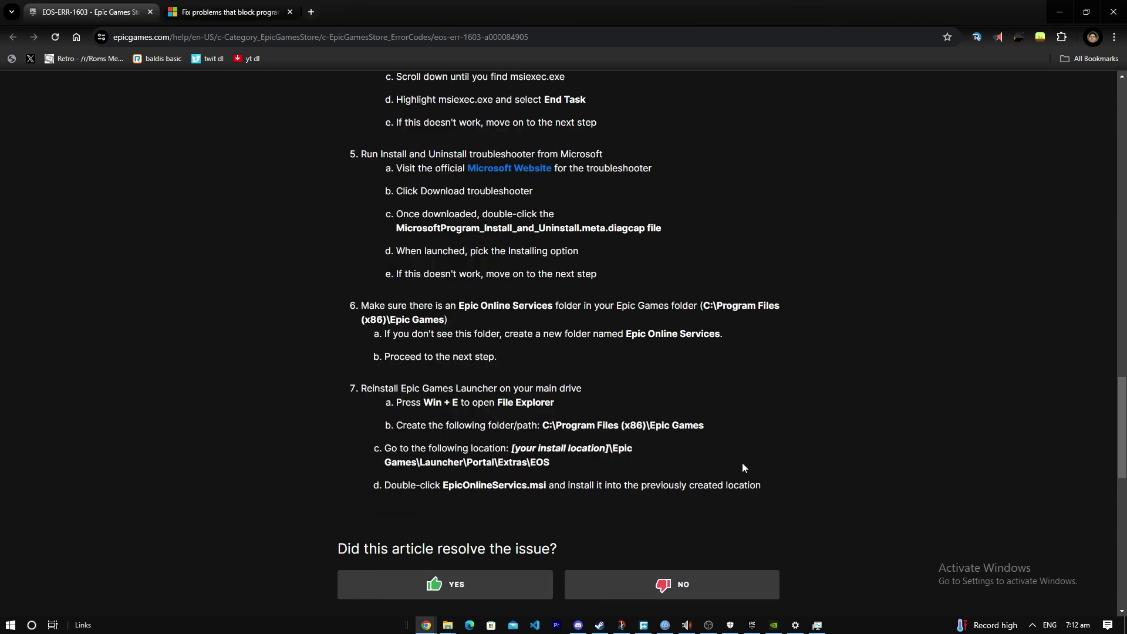
pyautogui.click(447, 625)
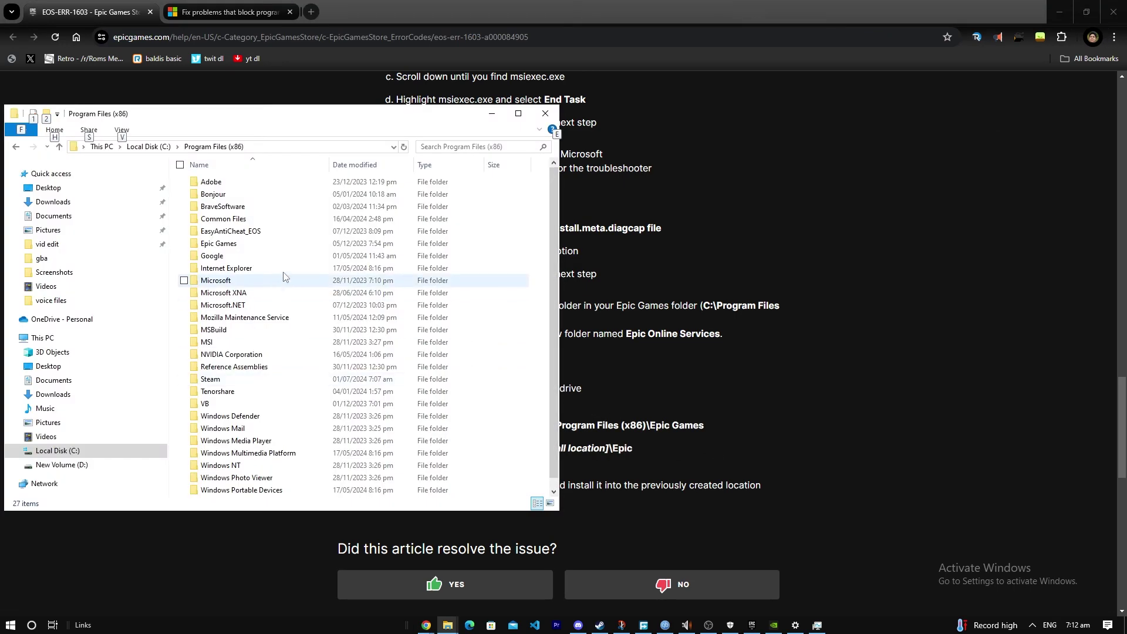
# - Read the article's instructions on the Epic Games\Launcher\Portal\Extras\EOS location and installing EpicOnlineServics.msi, and look back over the earlier fixes
pyautogui.moveTo(710, 333); pyautogui.dragTo(733, 336)
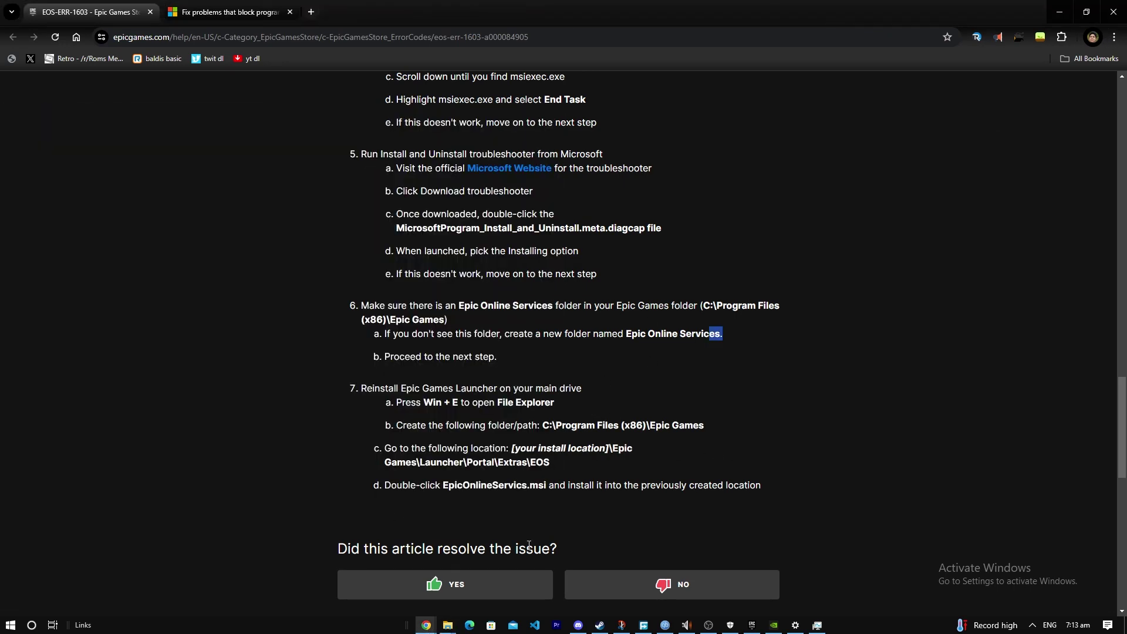
pyautogui.moveTo(385, 448); pyautogui.dragTo(610, 450)
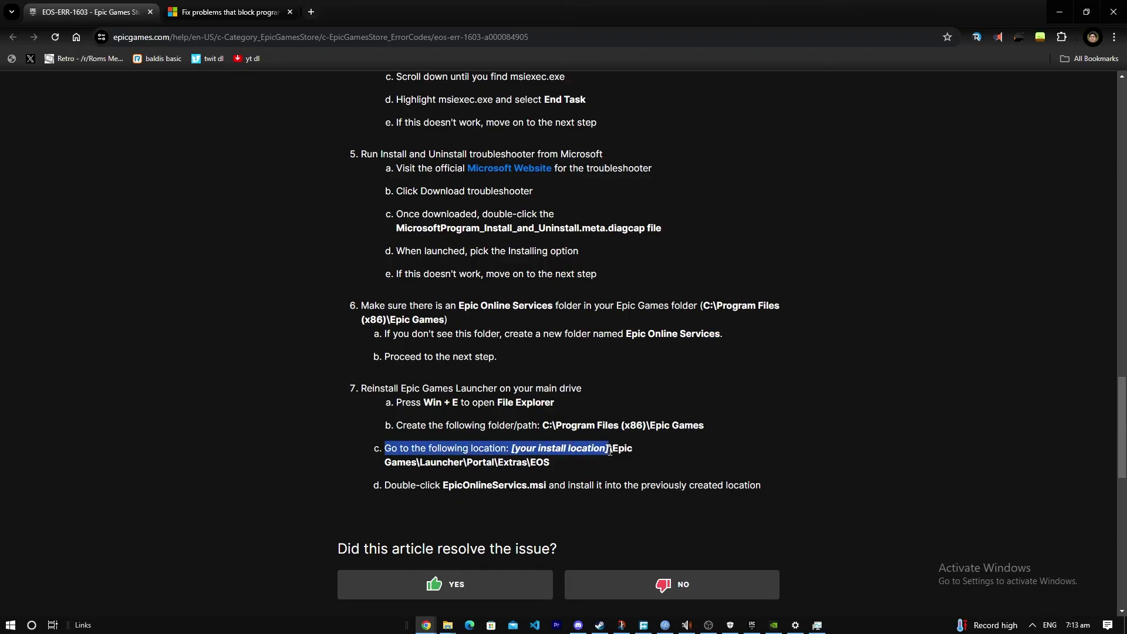
pyautogui.click(521, 455)
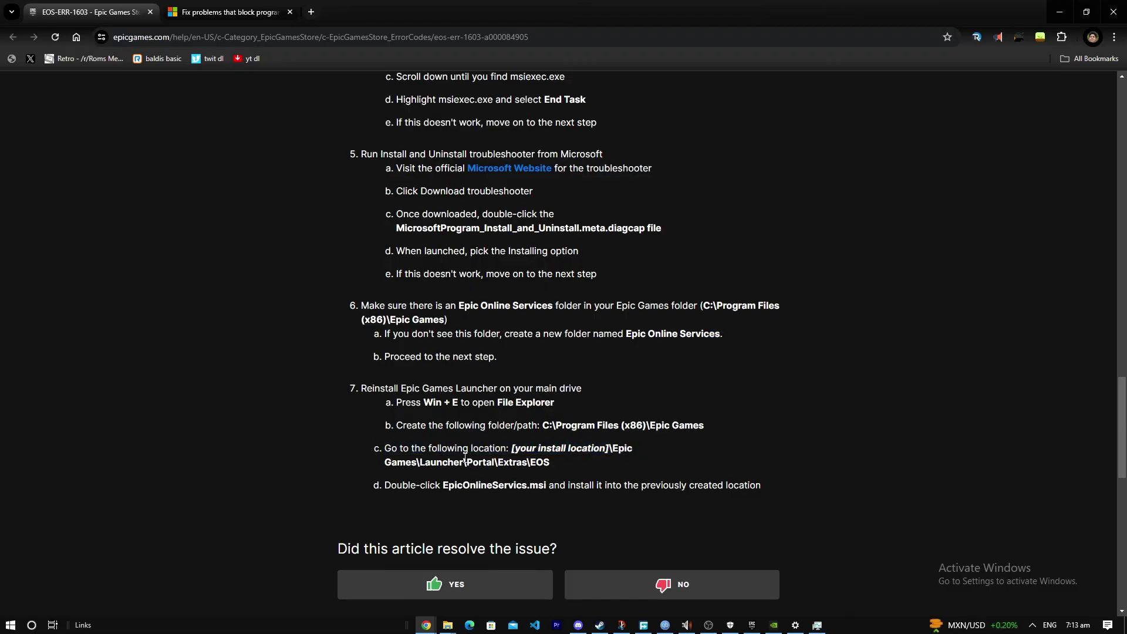
pyautogui.hotkey('alt', 'Tab')
pyautogui.hotkey('alt', 'Tab')
pyautogui.moveTo(453, 485); pyautogui.dragTo(679, 489)
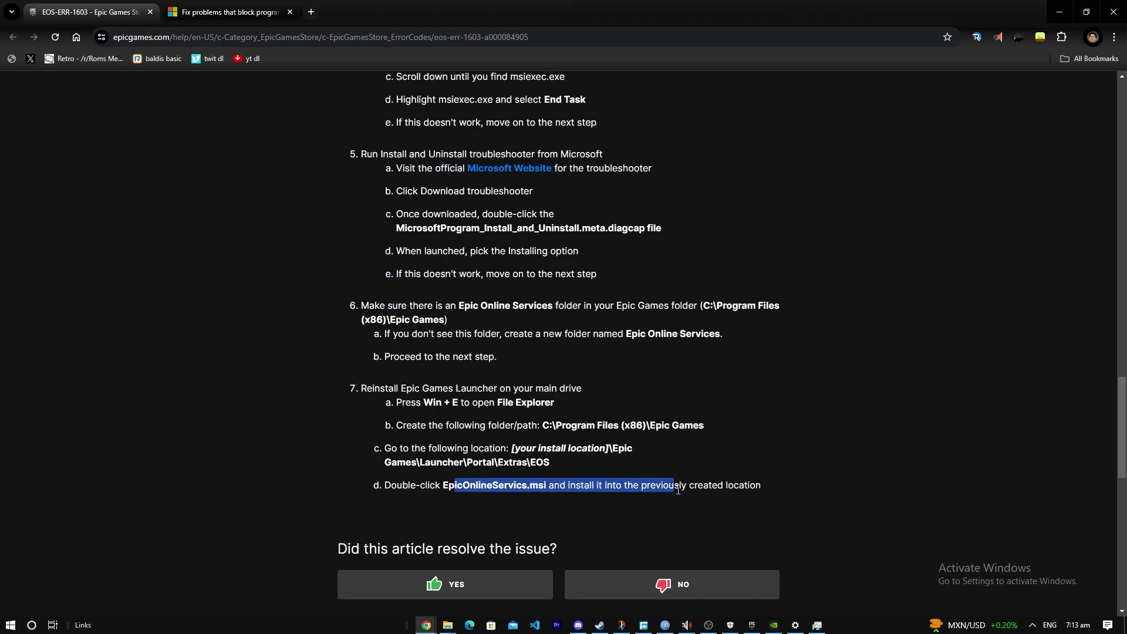
pyautogui.click(536, 489)
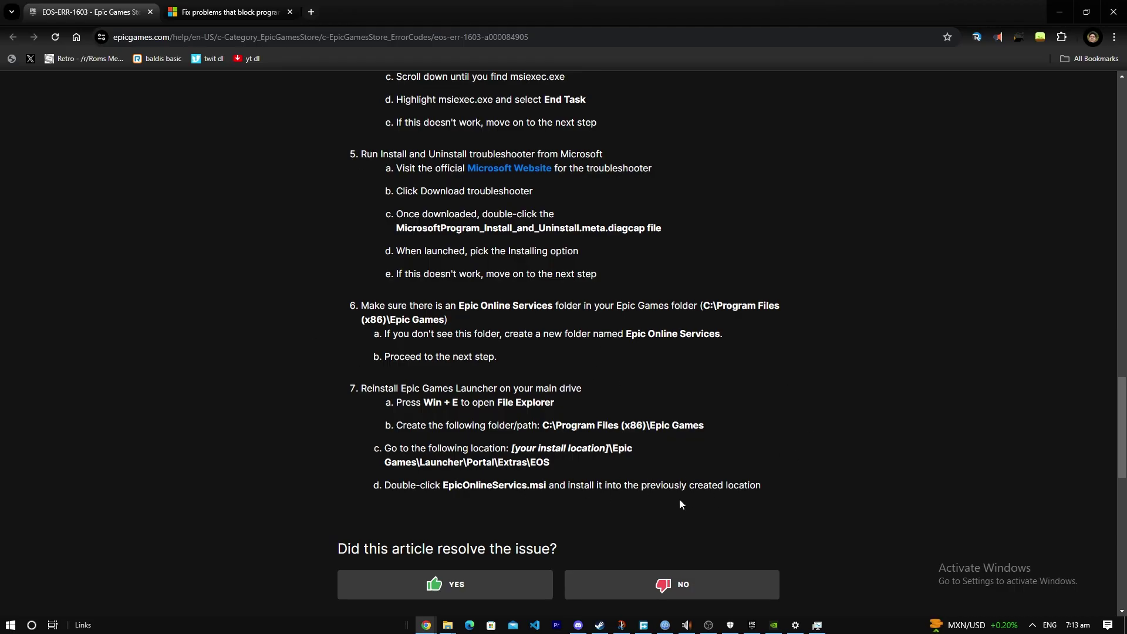
pyautogui.moveTo(679, 504); pyautogui.dragTo(843, 464)
pyautogui.click(811, 458)
pyautogui.scroll(4, 788, 470)
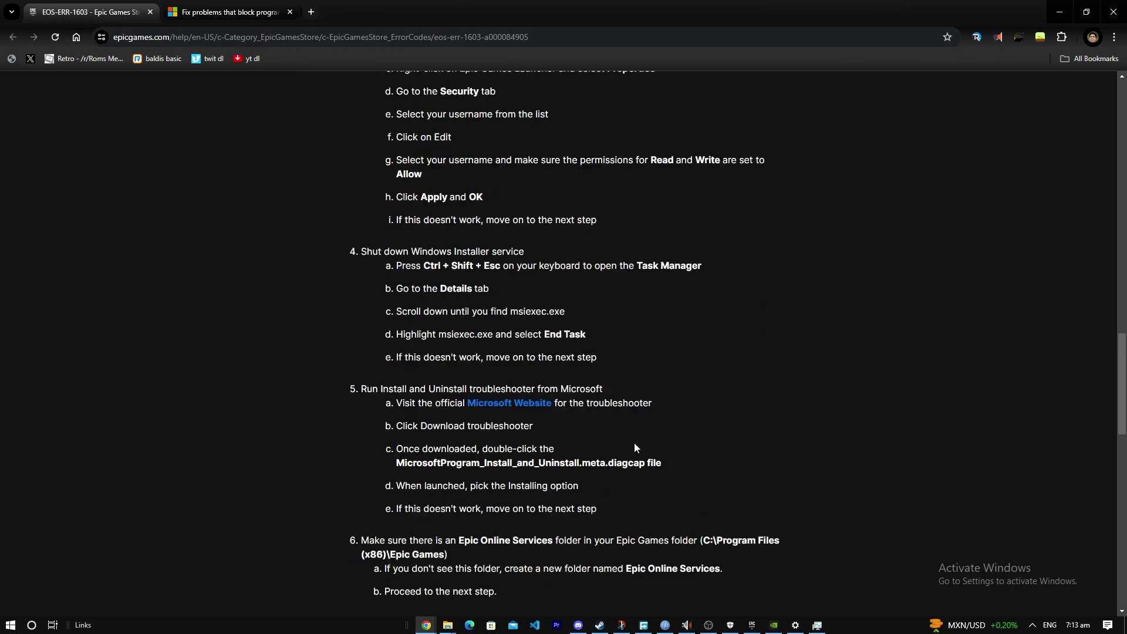
pyautogui.scroll(6, 634, 447)
# - Close the Epic Games article and the Microsoft support page, keeping a single blank browser tab open
pyautogui.click(311, 11)
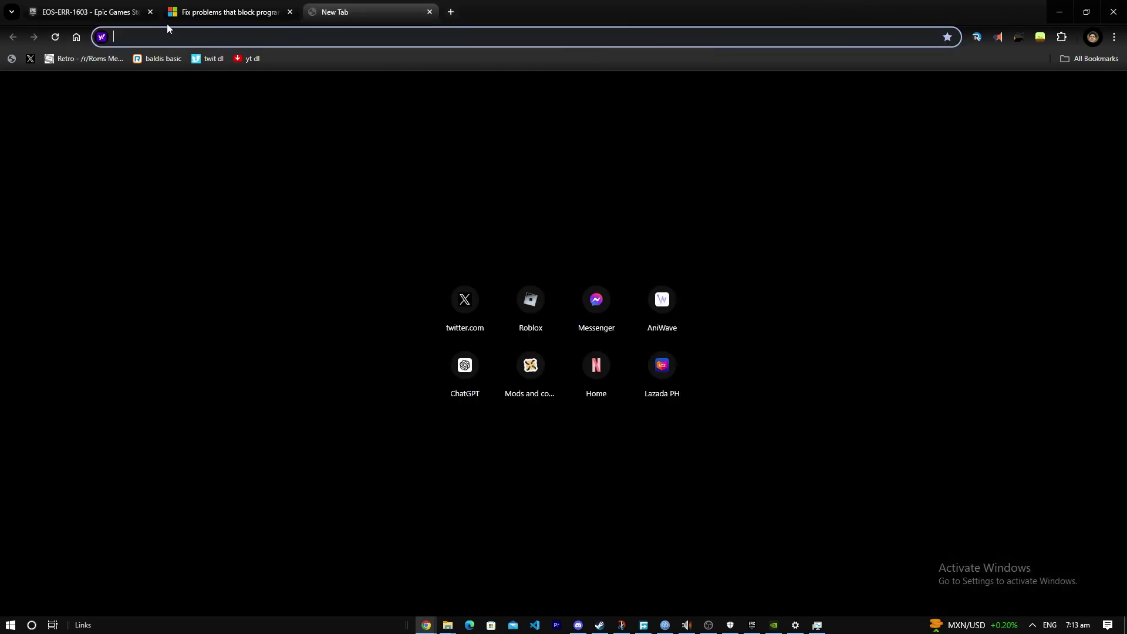
pyautogui.click(150, 11)
pyautogui.click(150, 12)
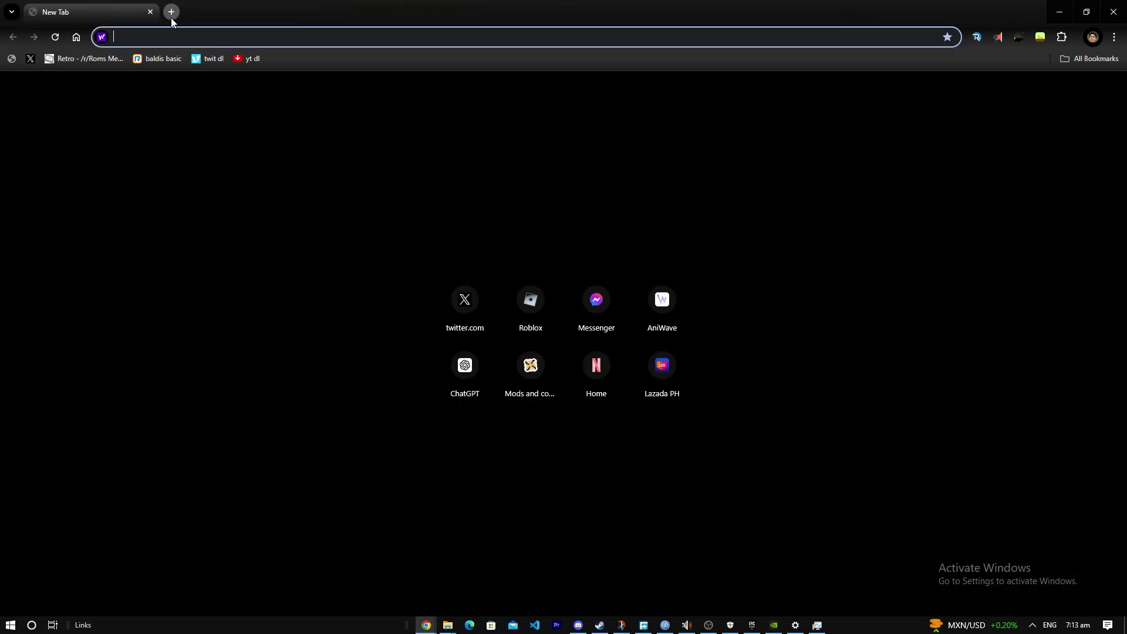
pyautogui.click(171, 12)
pyautogui.click(150, 12)
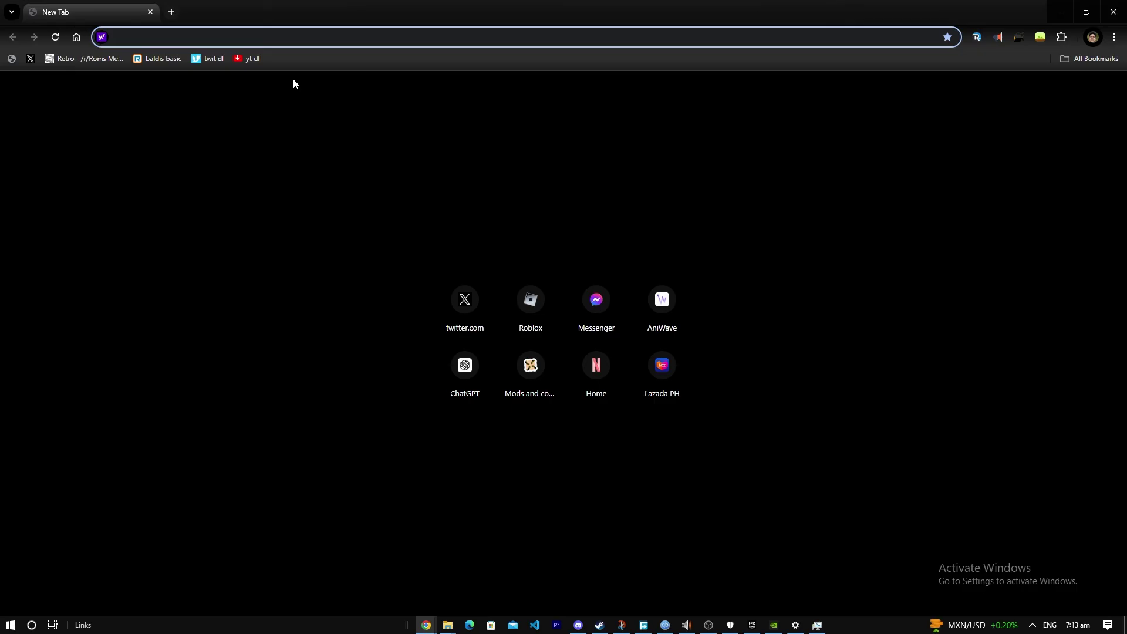